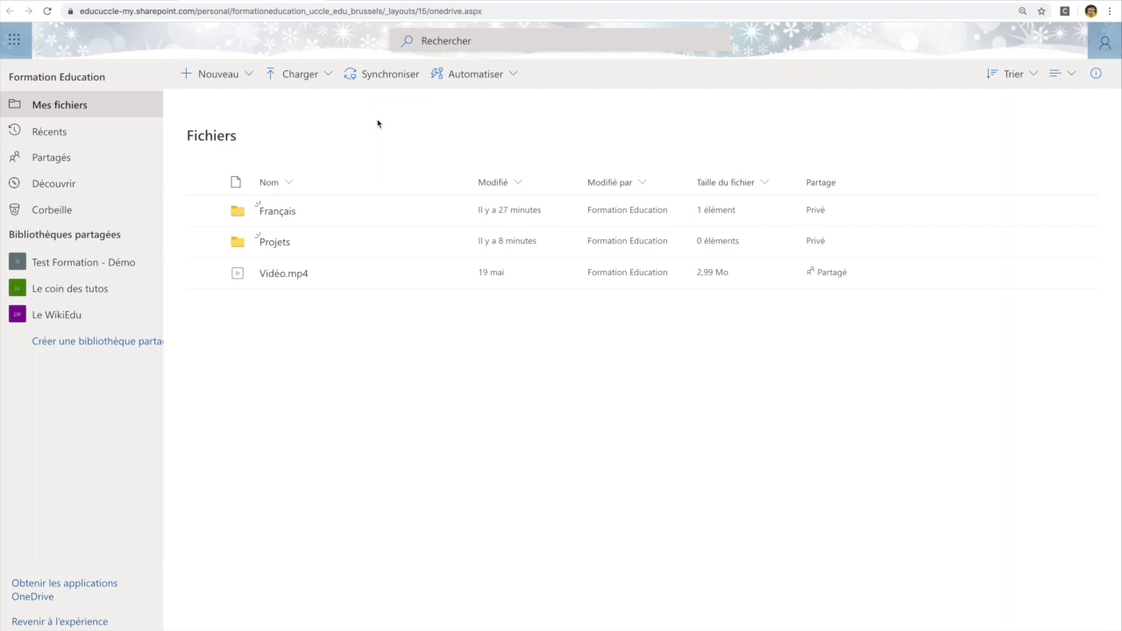
Create a new folder named Math in the root of the personal files
click(194, 79)
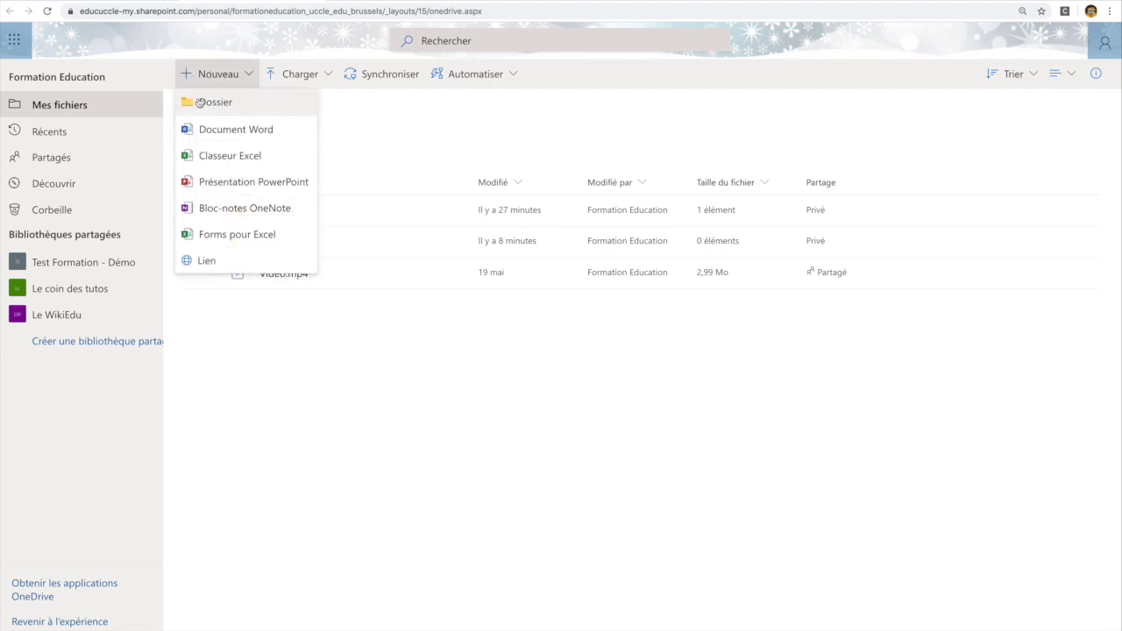
click(198, 104)
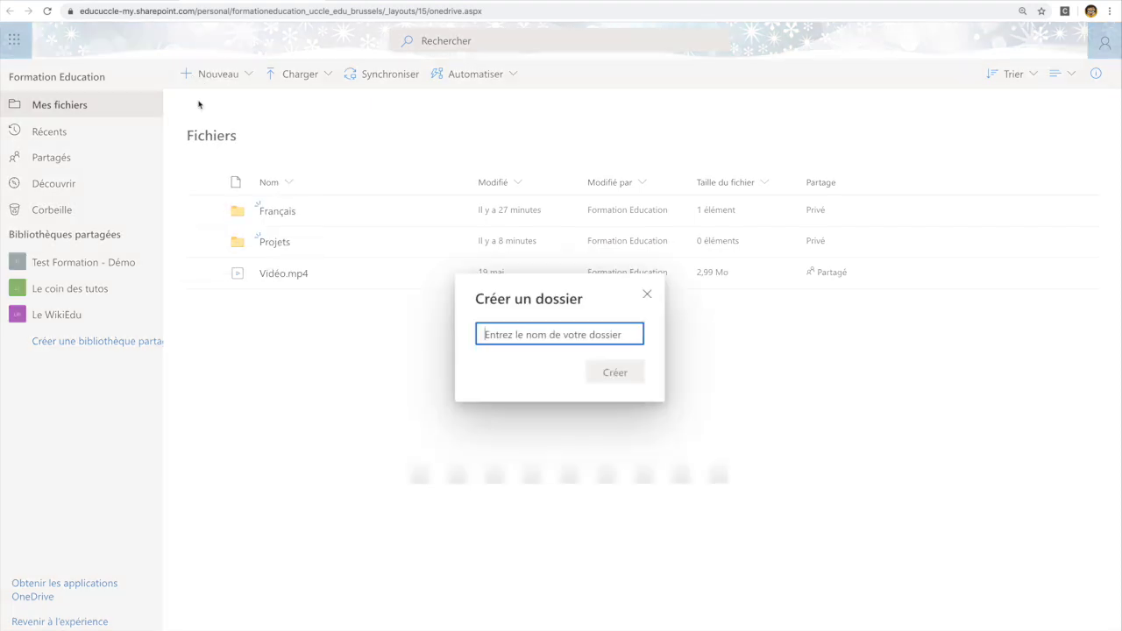
text(Math)
key(Return)
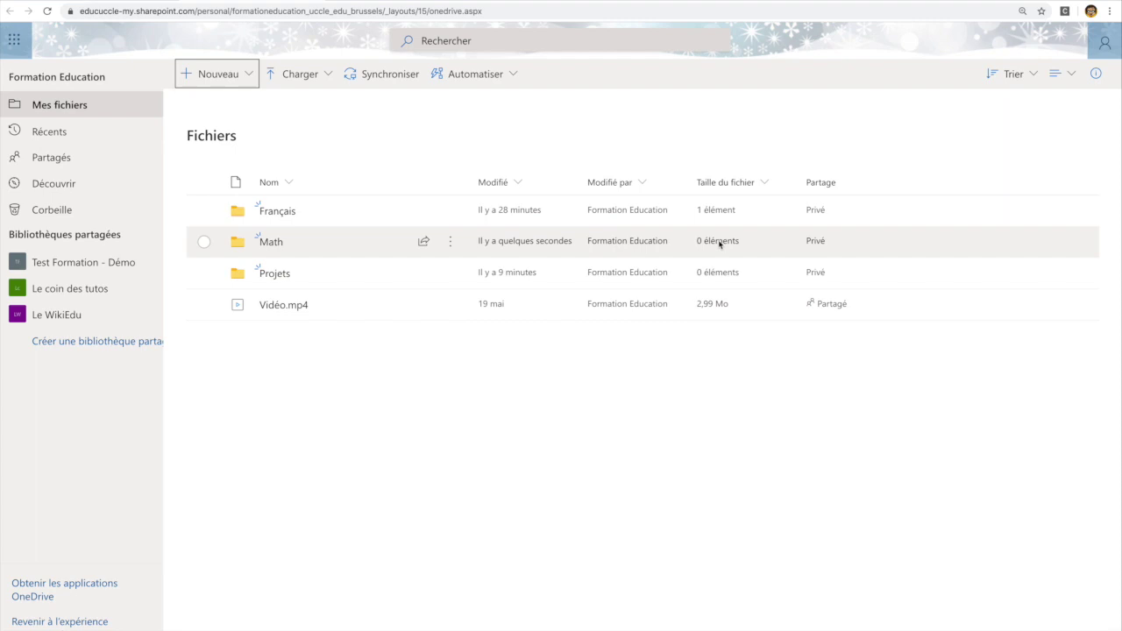
Add the image corona-5129184_1920.jpg from the computer to the Math folder and preview it
click(270, 243)
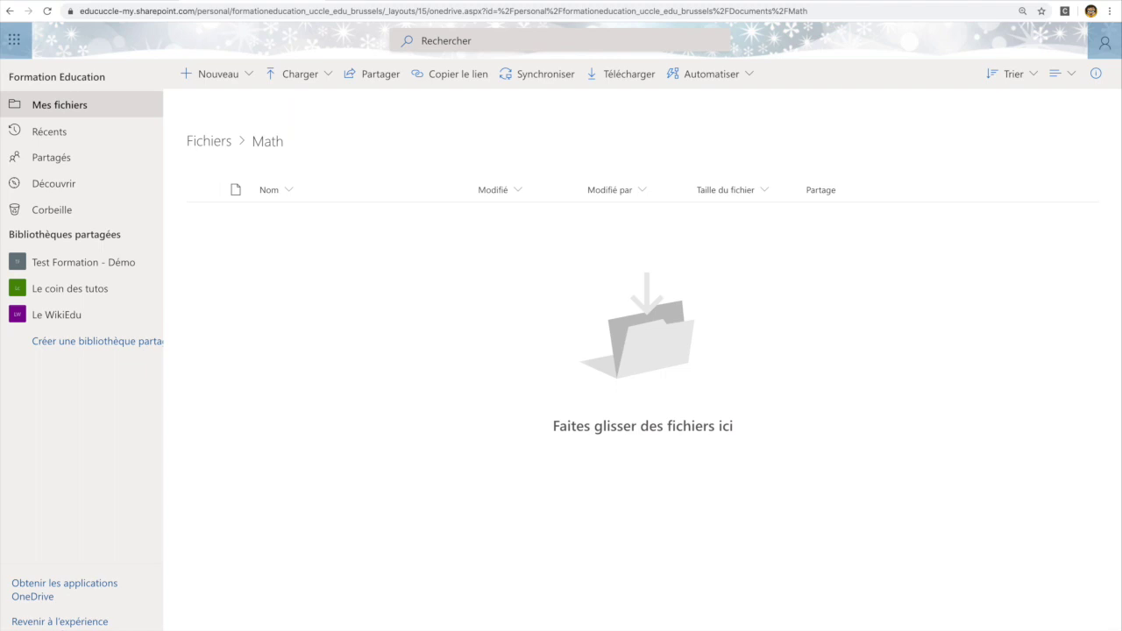
drag(1113, 324, 568, 308)
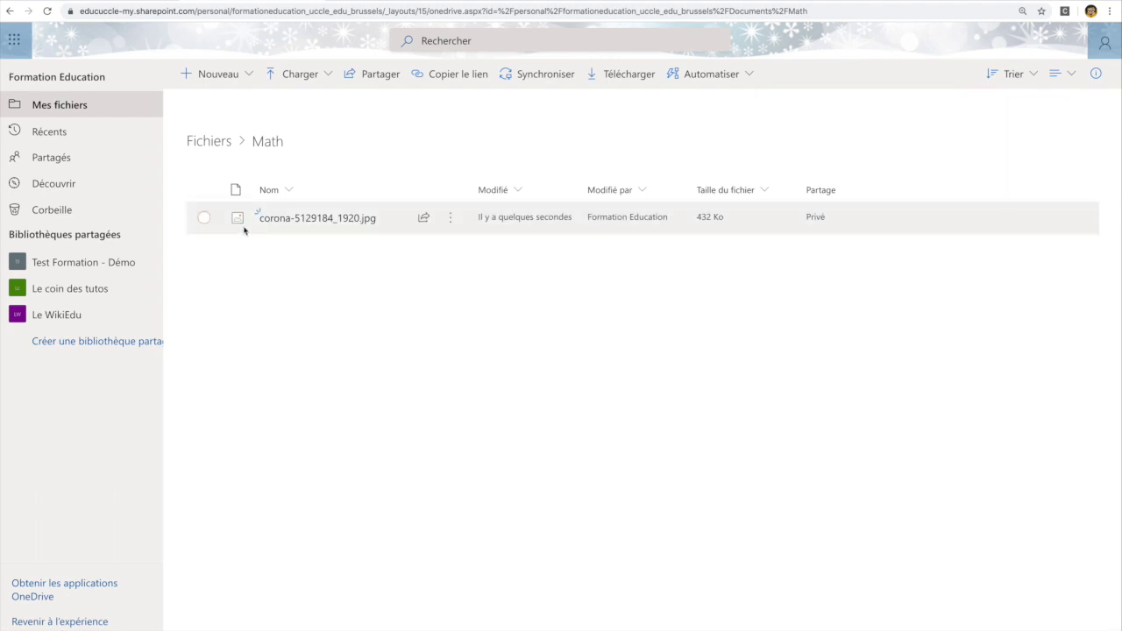
click(287, 225)
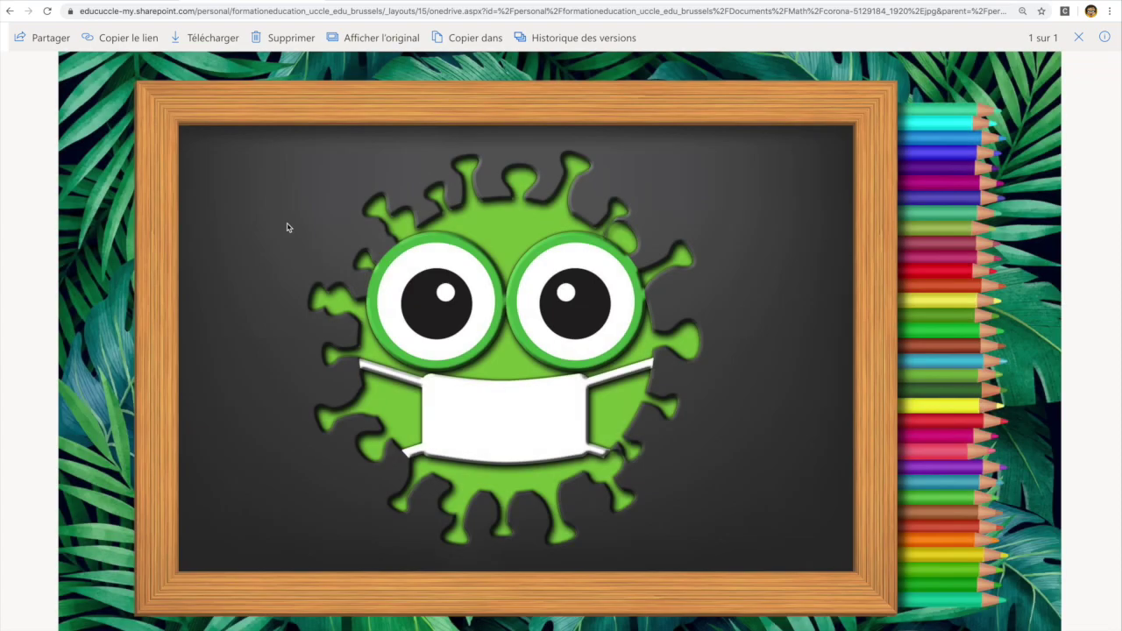
click(1079, 39)
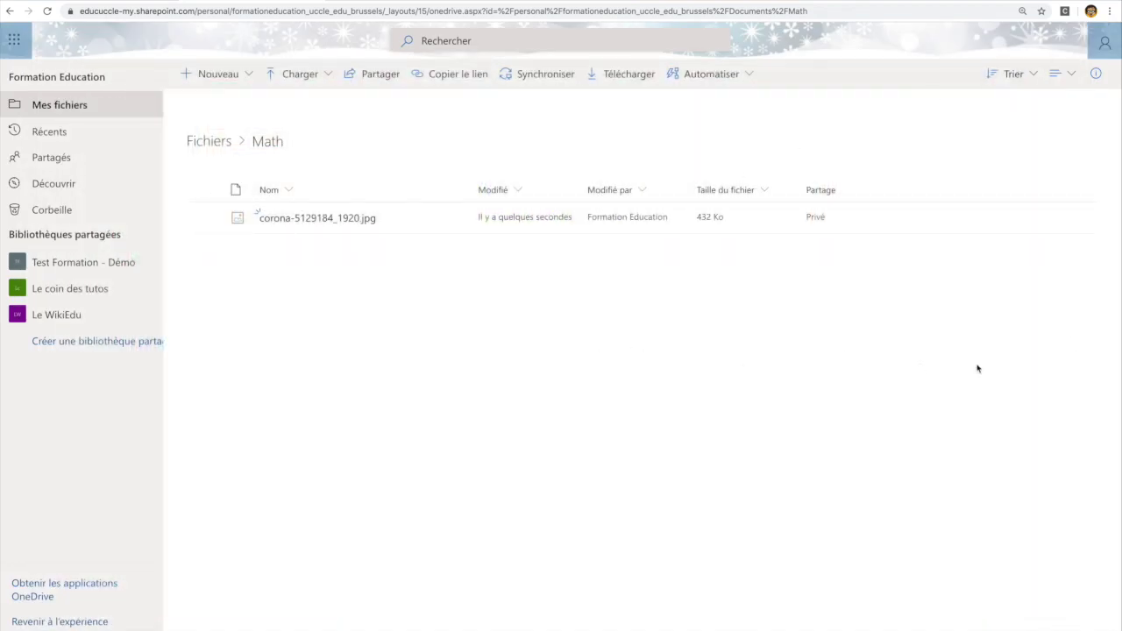
Upload "Infographie - La Twictée comment ça marche.png" to the Math folder and preview it
click(286, 80)
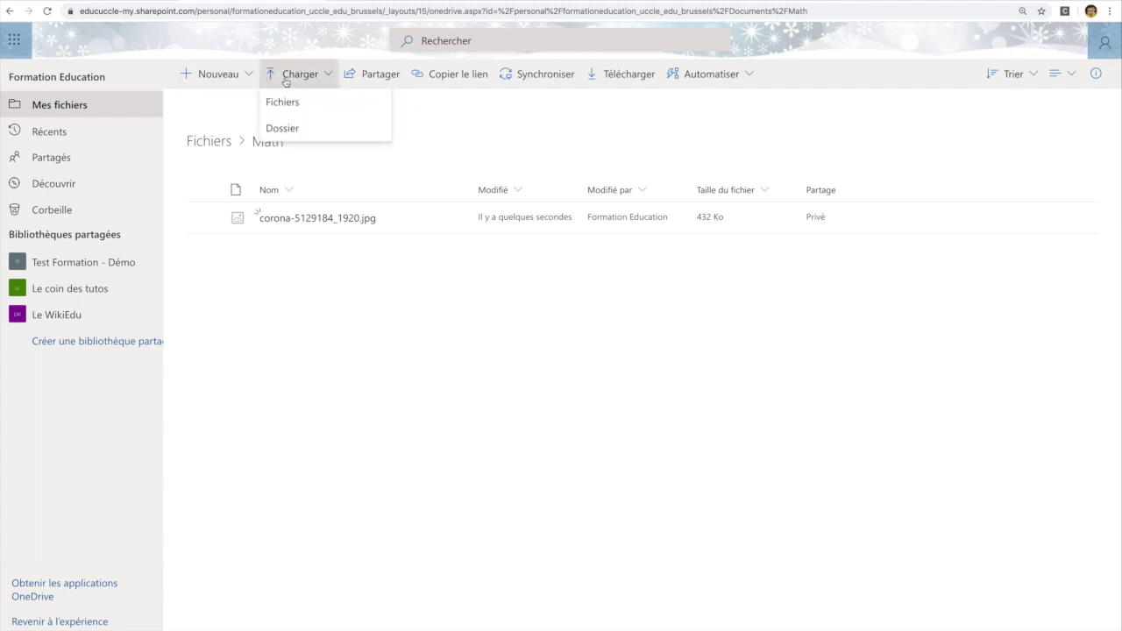
click(294, 108)
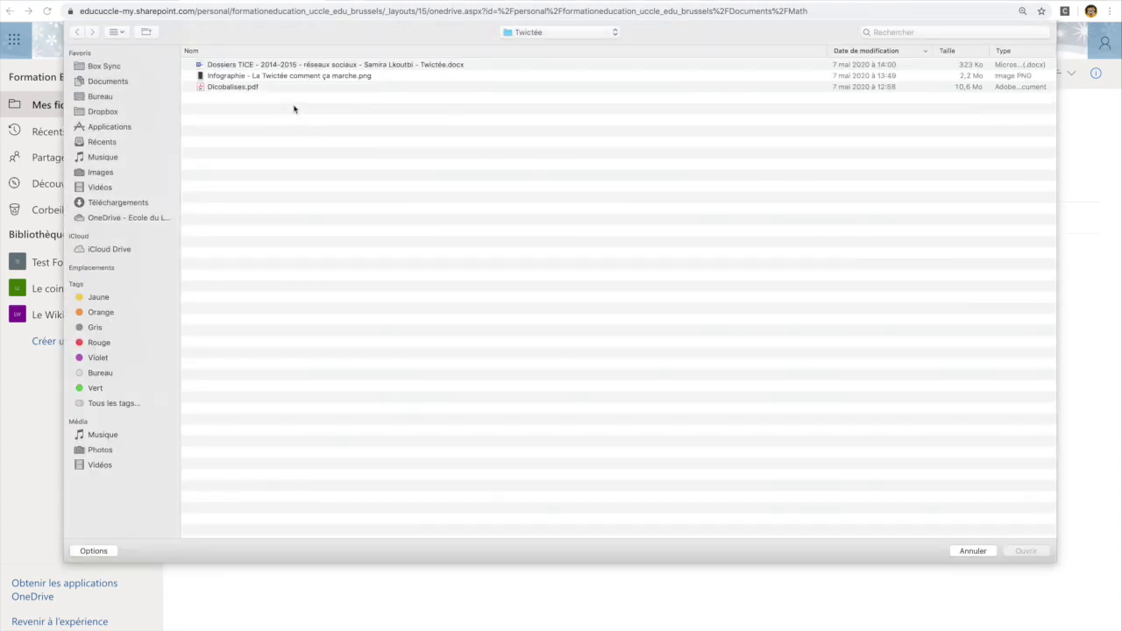
click(226, 77)
click(1026, 552)
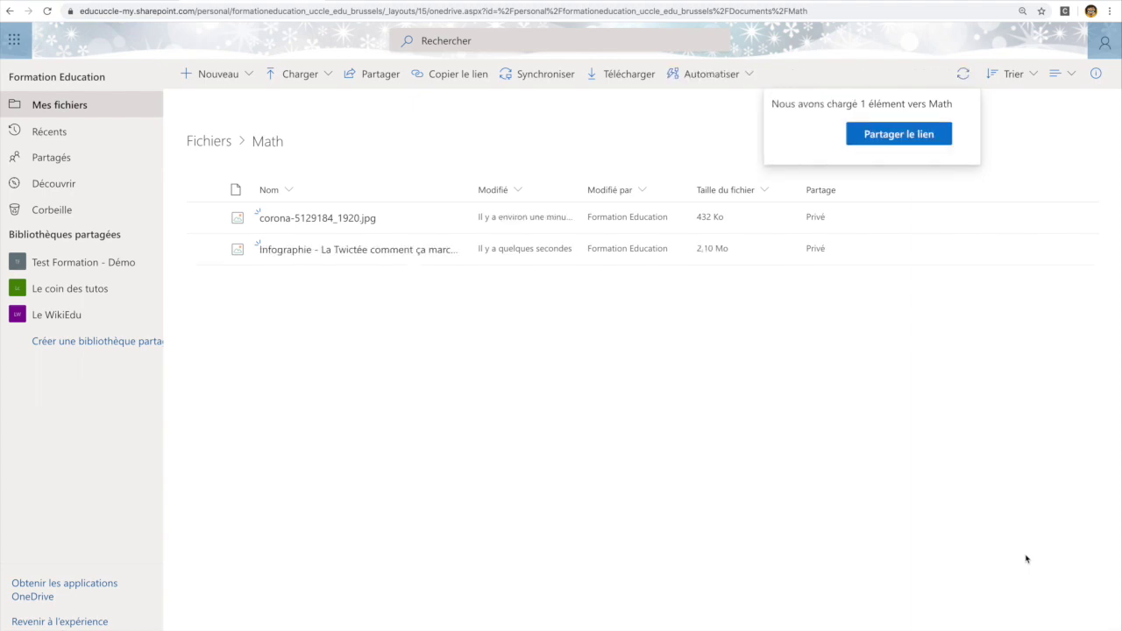
click(374, 256)
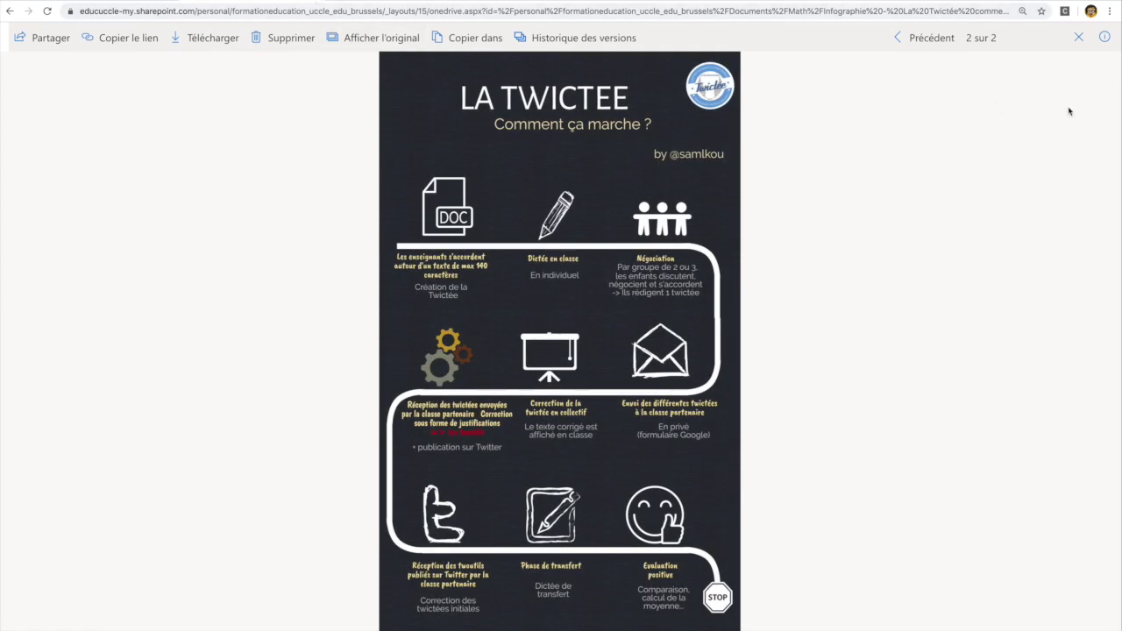
click(1078, 42)
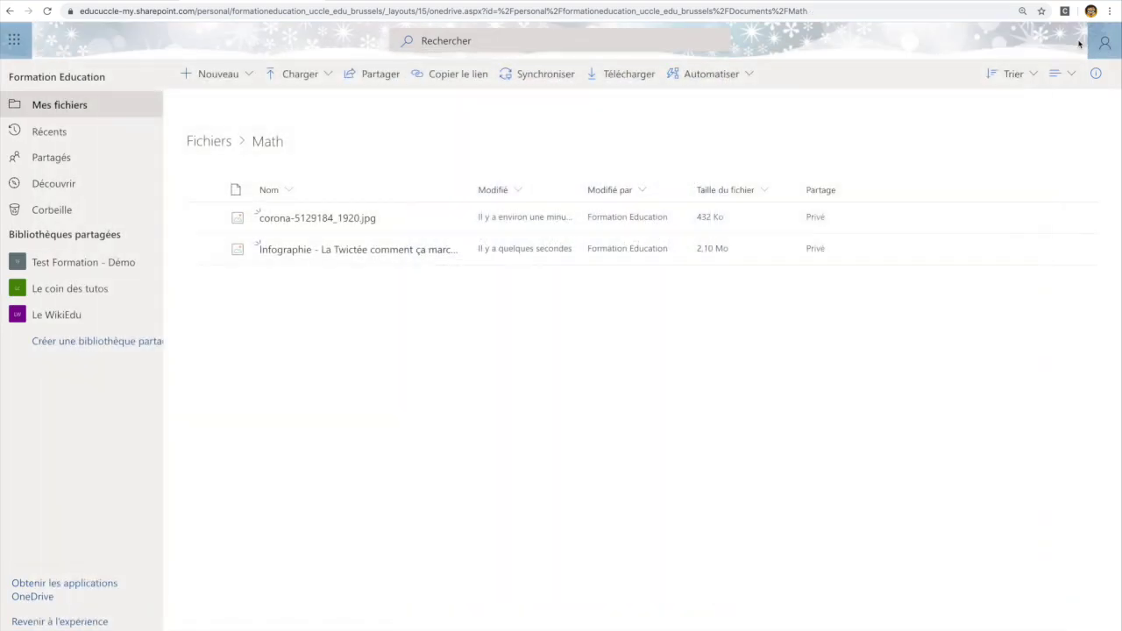
Send a sharing link for Vidéo.mp4 in the root files to a colleague by name, leaving no item selected
click(210, 142)
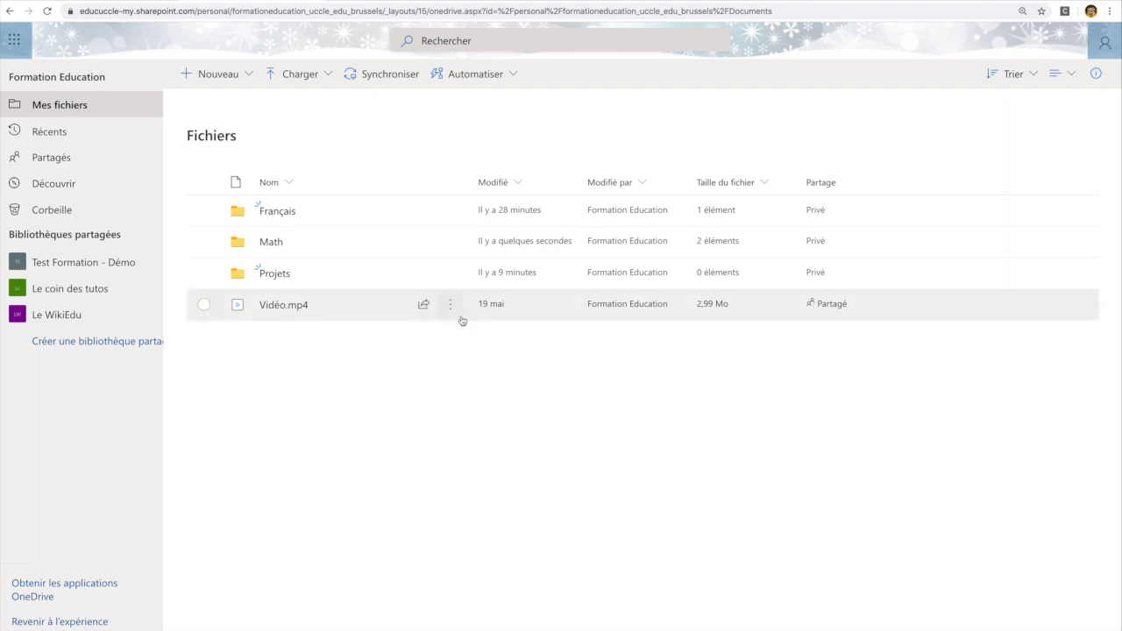
click(453, 311)
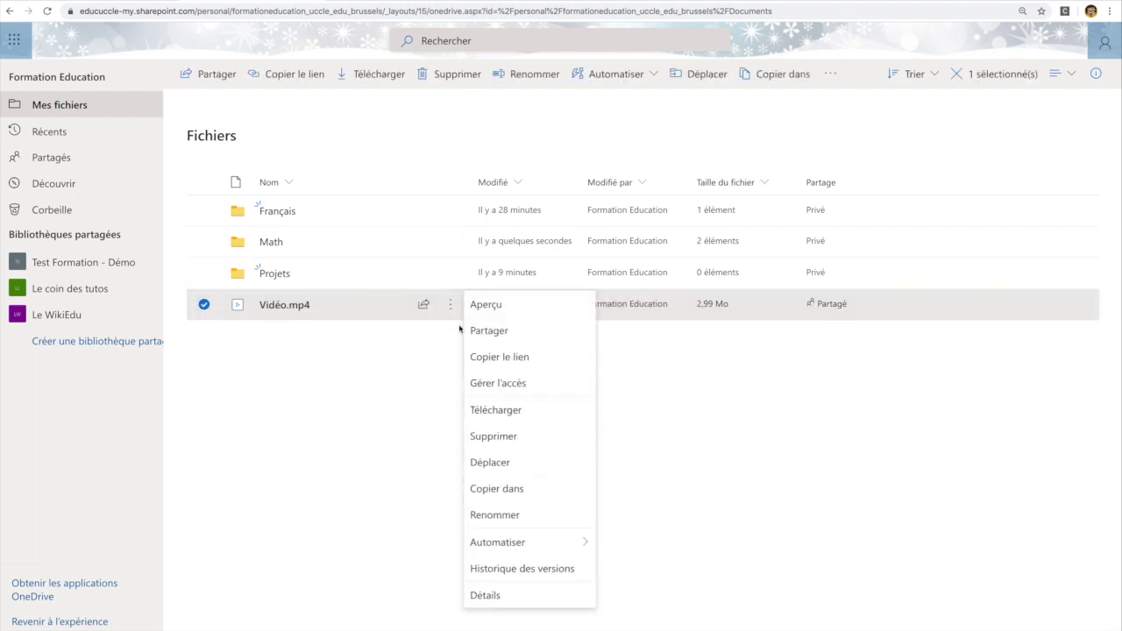
click(489, 333)
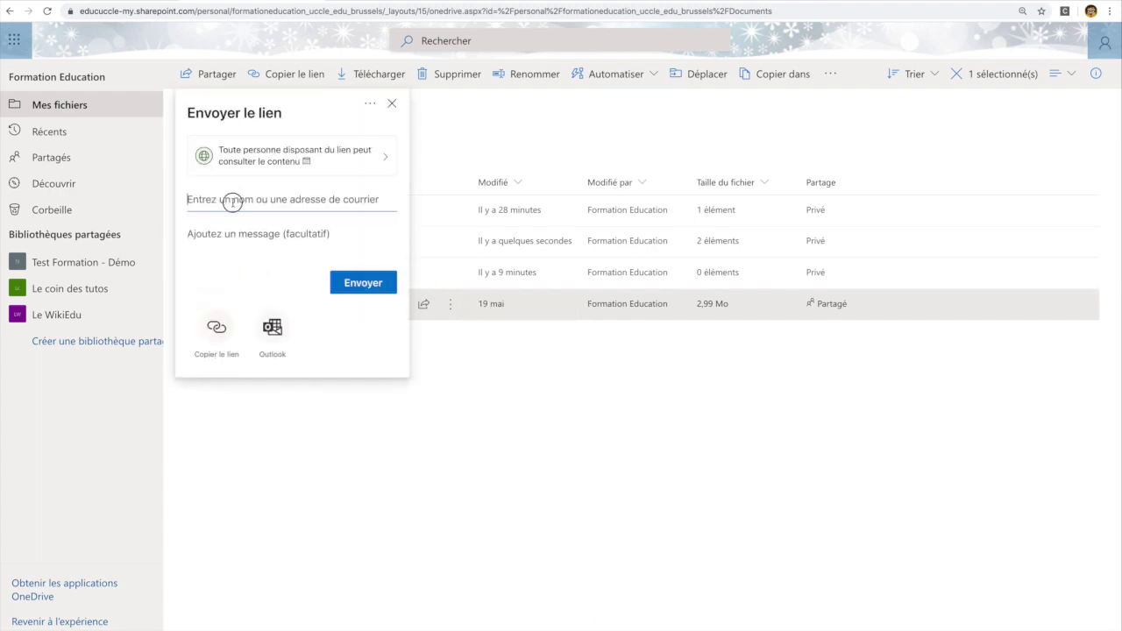
text(sami)
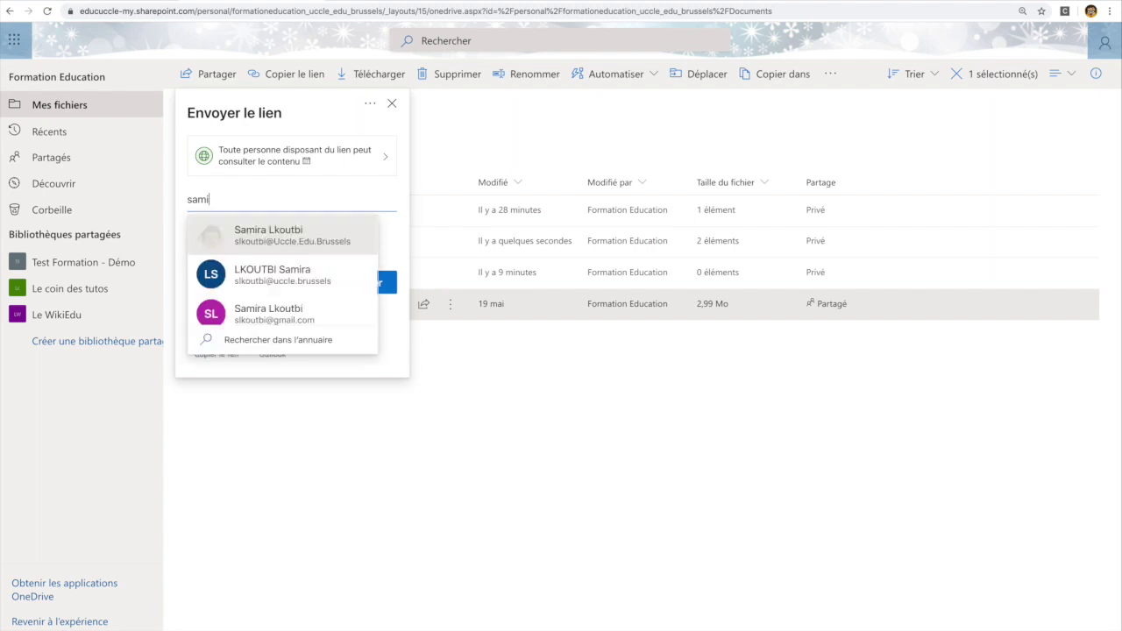
click(252, 234)
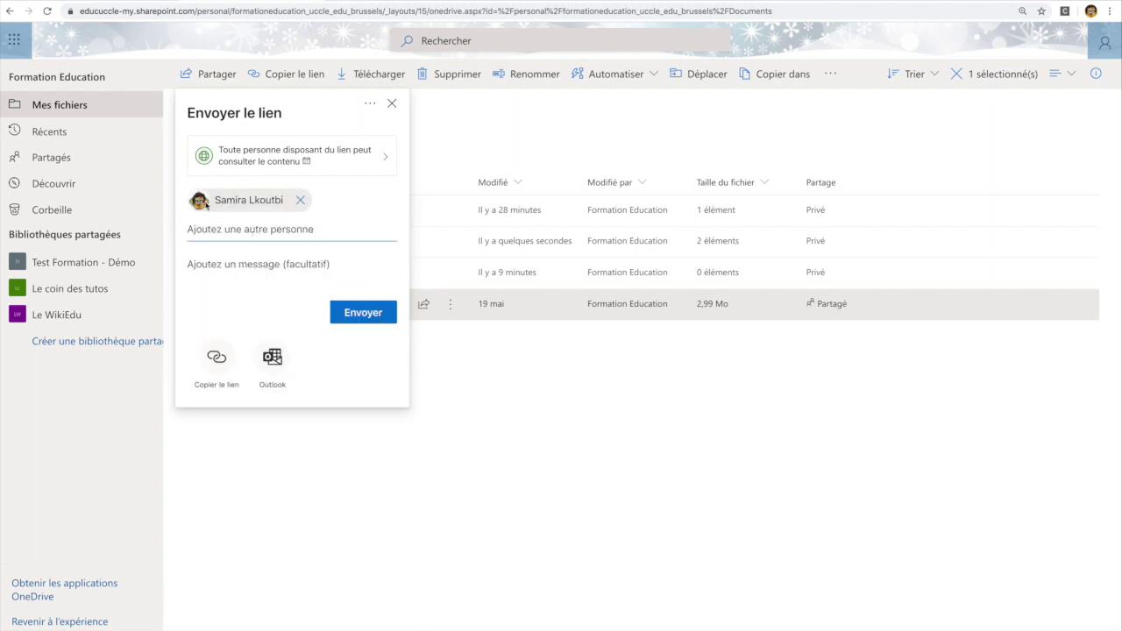
click(344, 315)
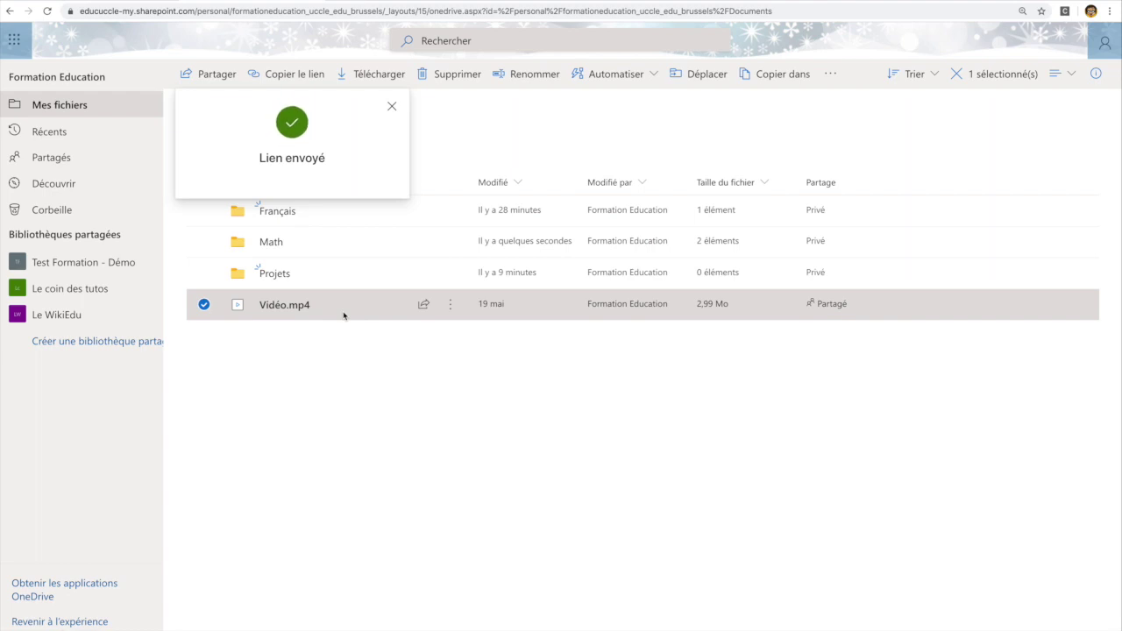
click(392, 107)
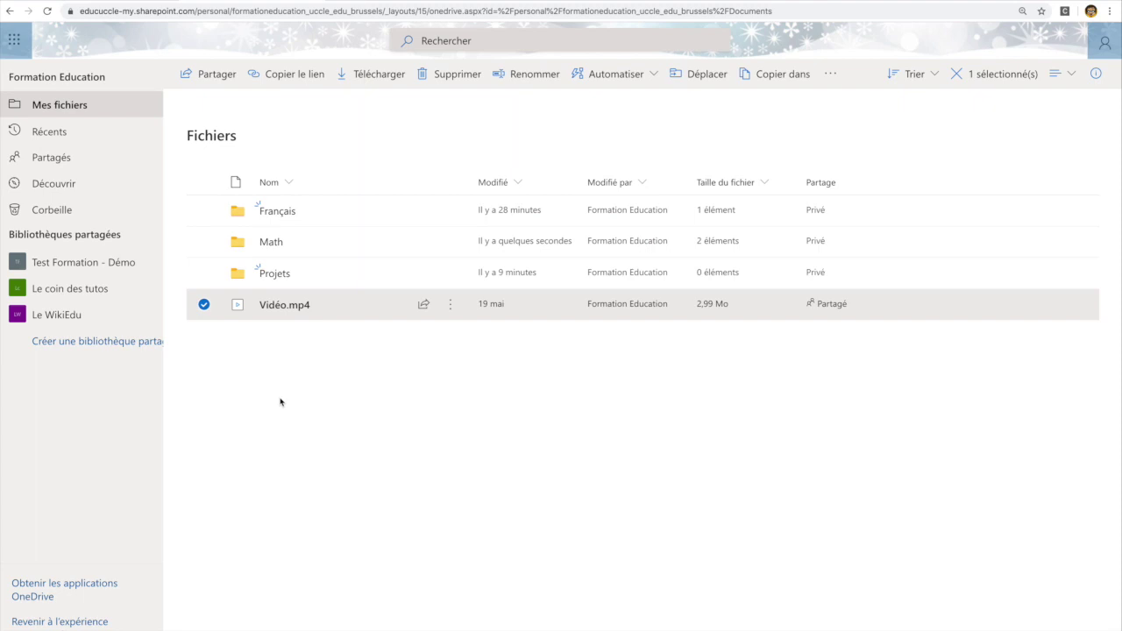
click(204, 305)
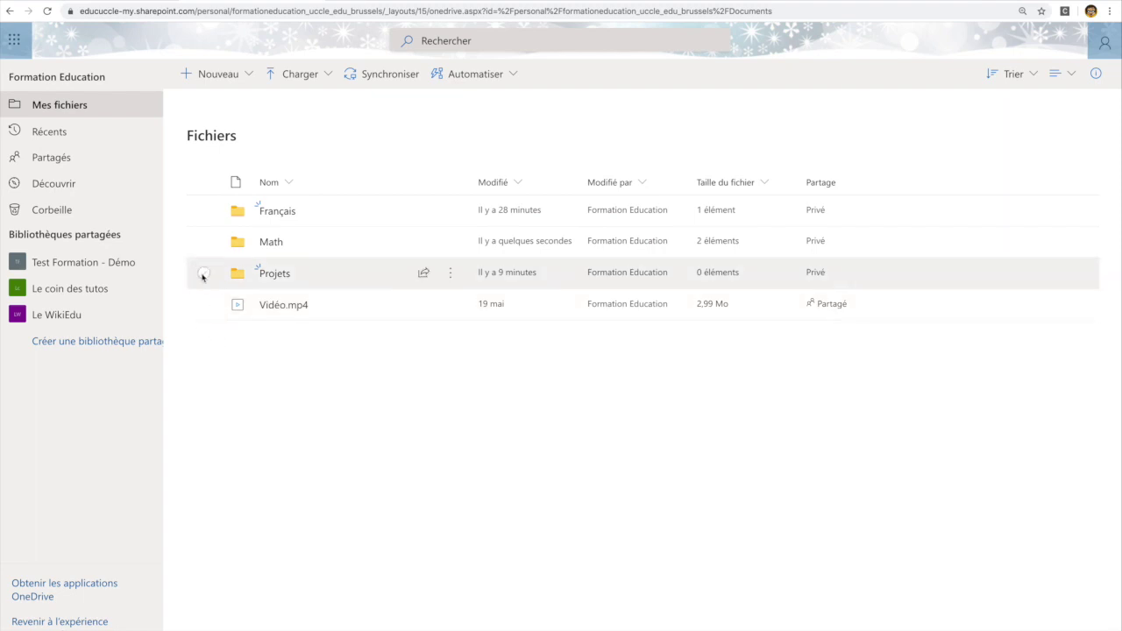
click(203, 274)
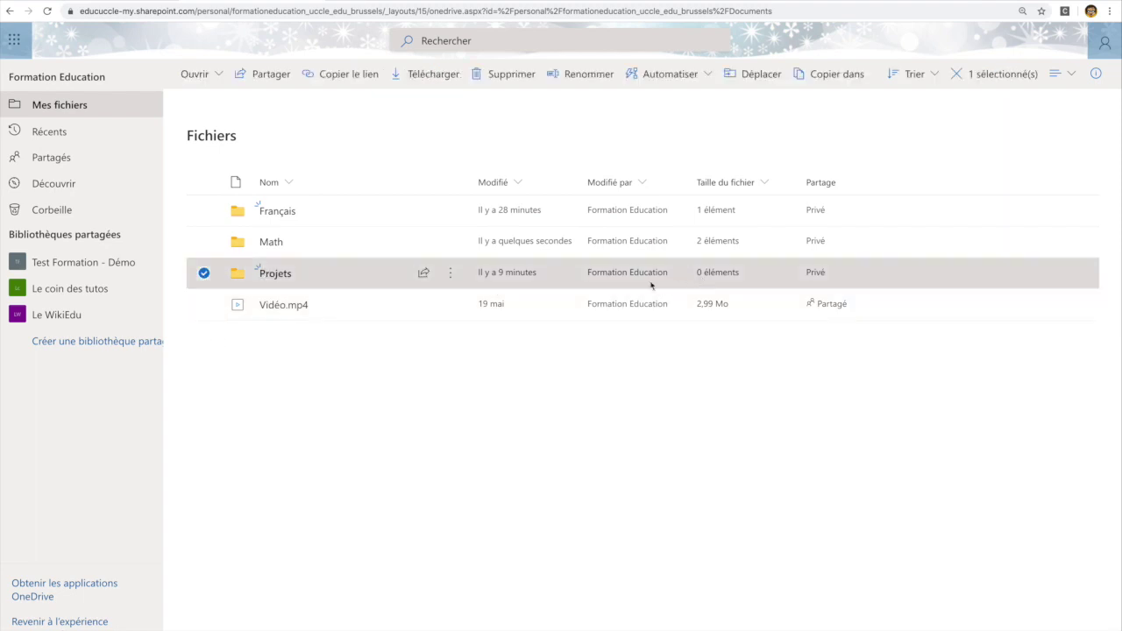
click(201, 273)
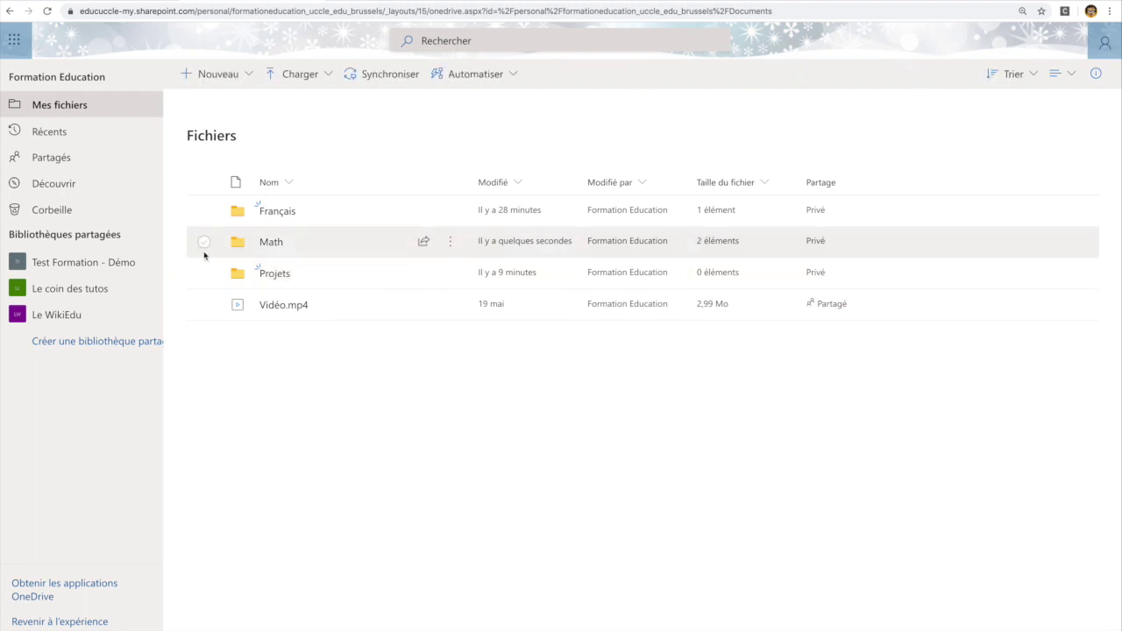
Upload "TXT.2. Le texte informatif - E2.pdf" from the local folder "TXT.2. Le texte informatif" to the Français folder
click(277, 211)
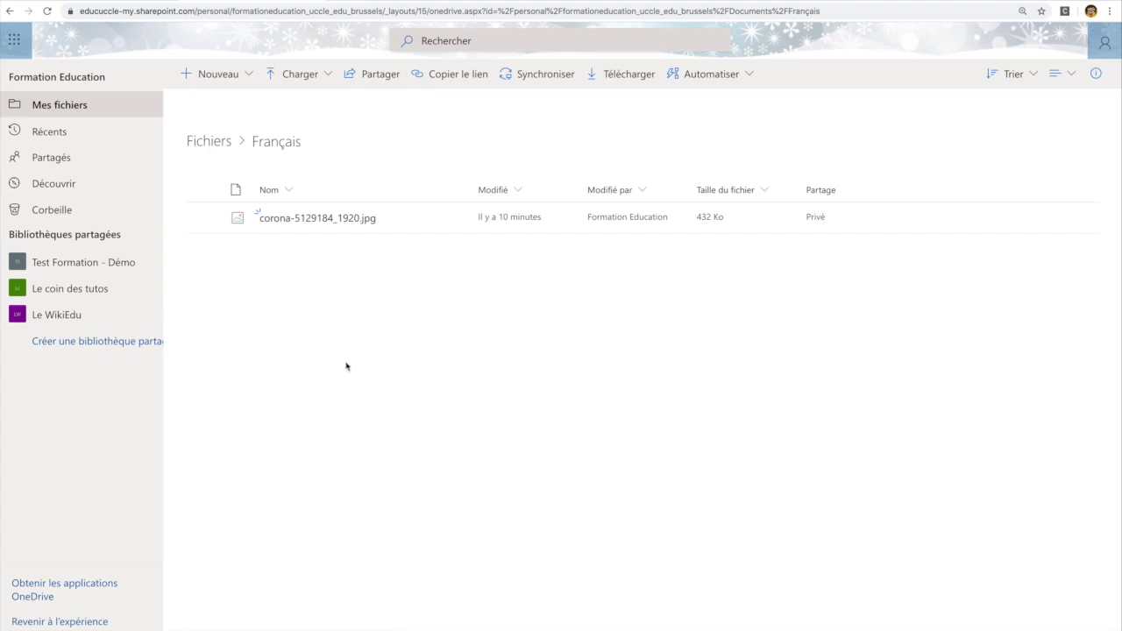
click(294, 79)
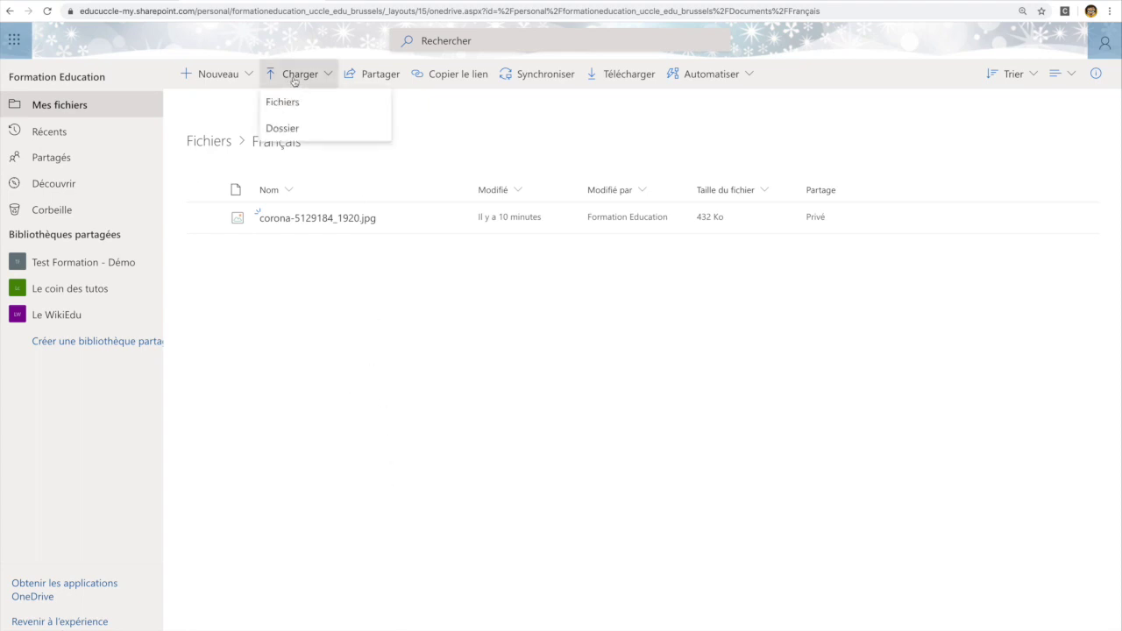
click(289, 103)
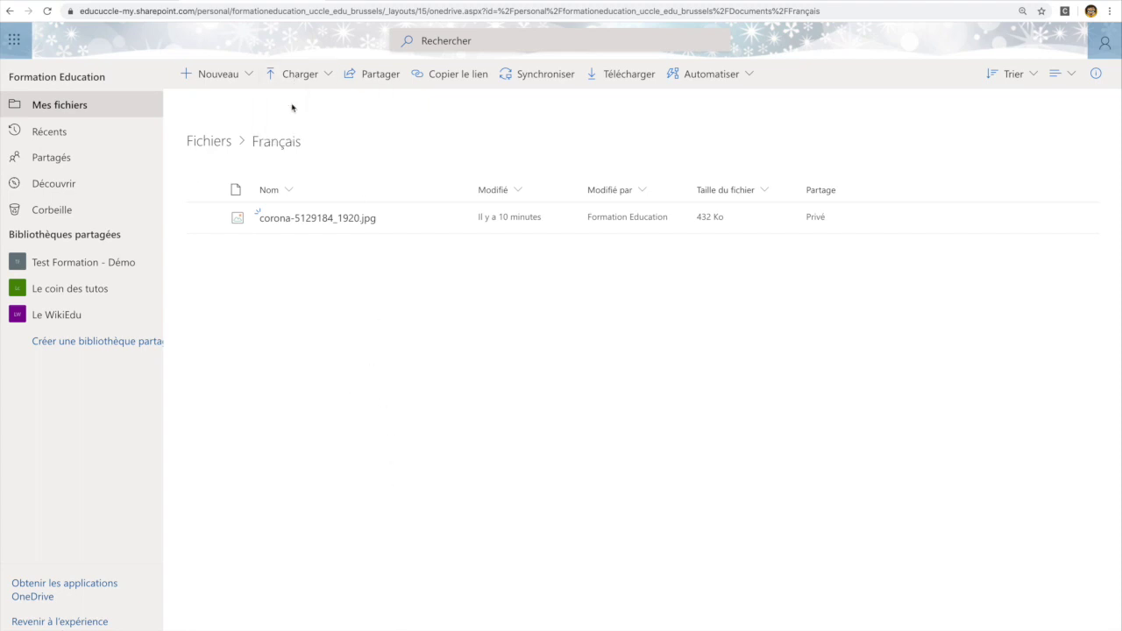
click(613, 38)
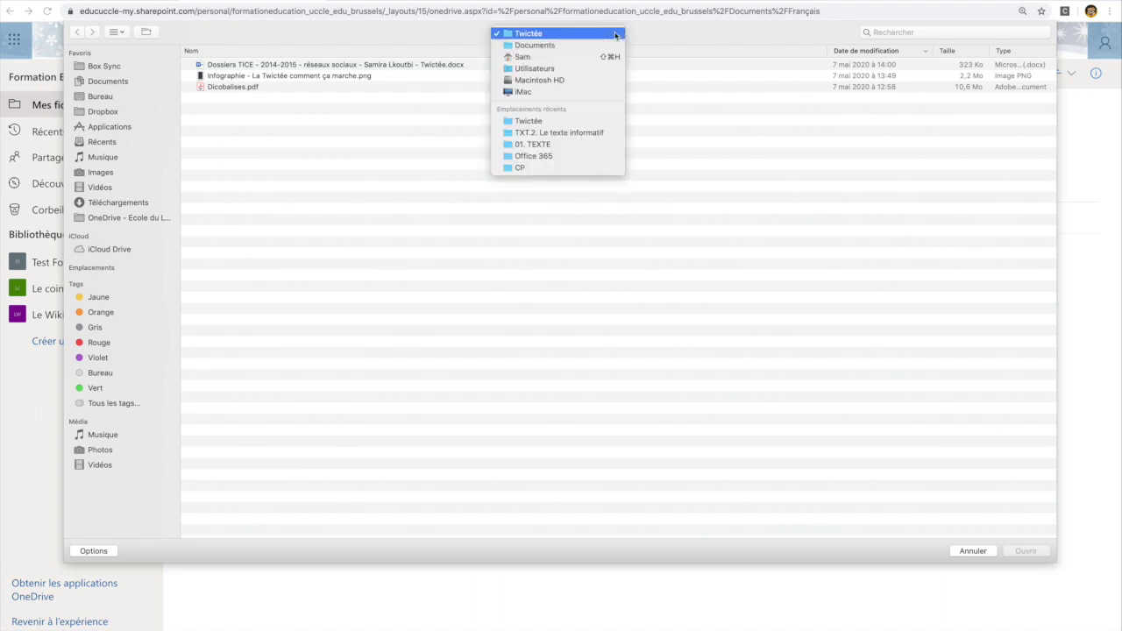
click(536, 139)
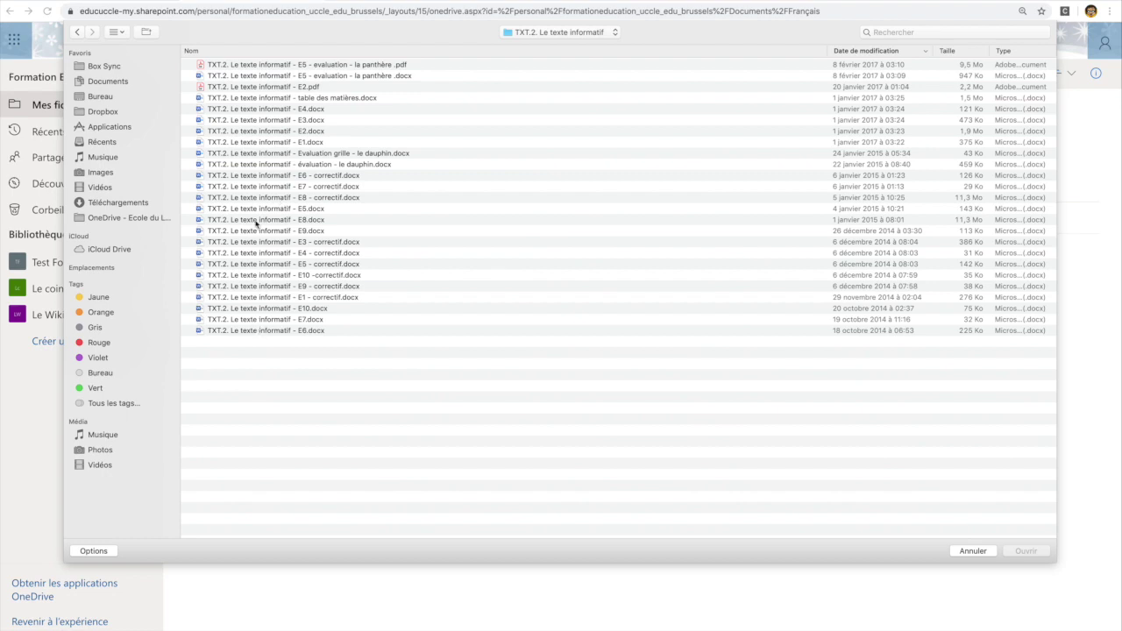
click(280, 87)
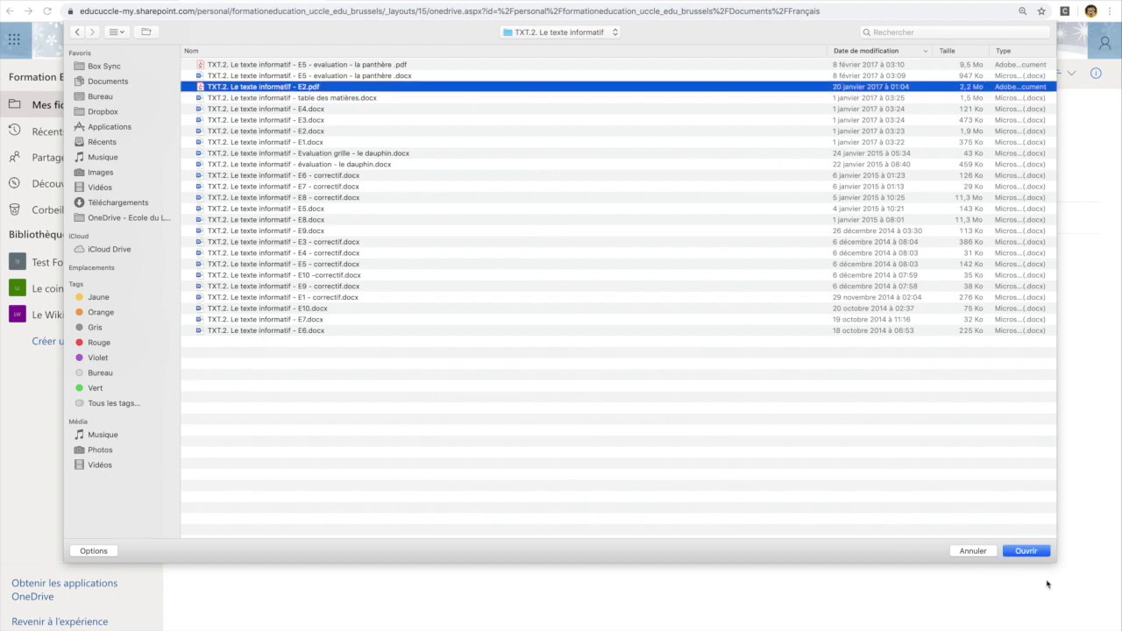
click(1026, 550)
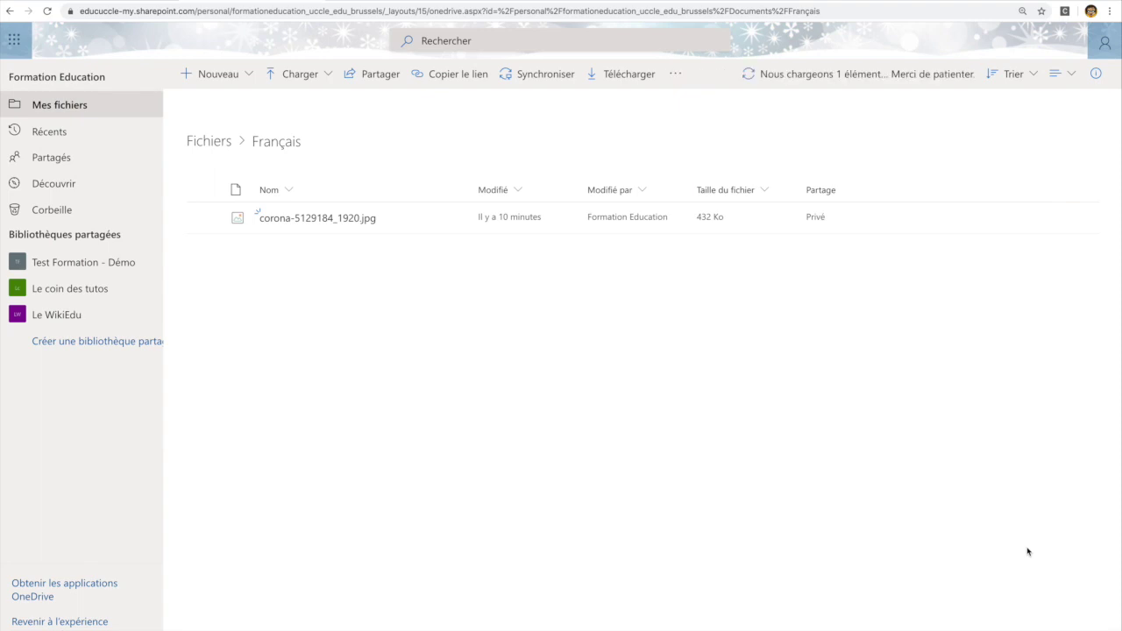
Upload "TEXTE DU JOUR - vocabulaire - 1.docx" from the local 2015-2016 folder "04. VOCABULAIRE" to the Français folder
click(296, 75)
click(291, 102)
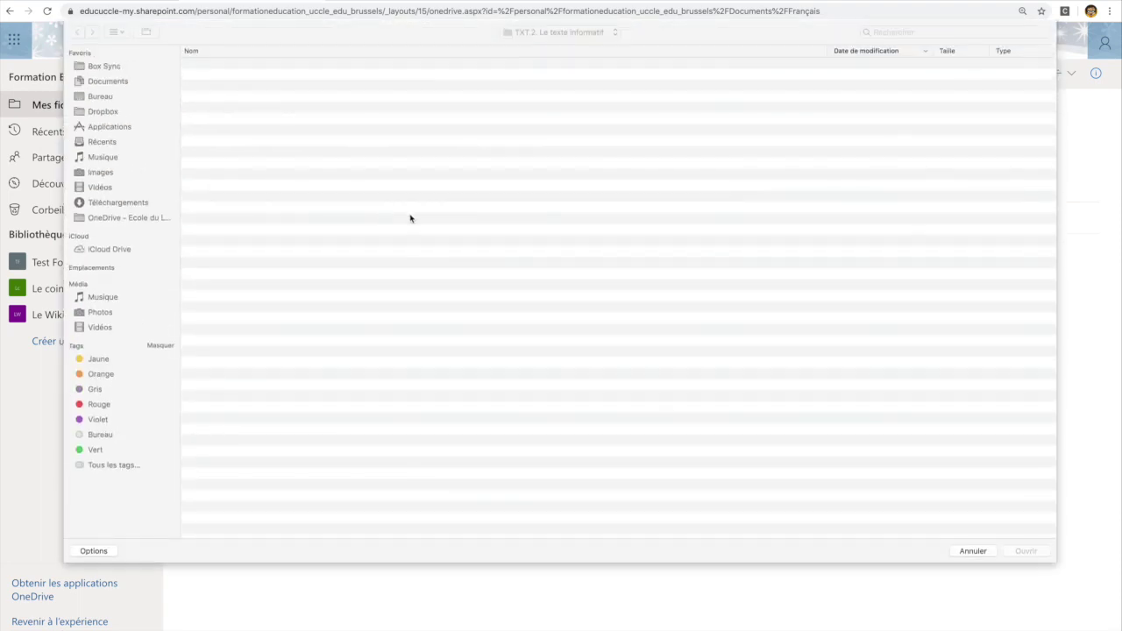
click(613, 35)
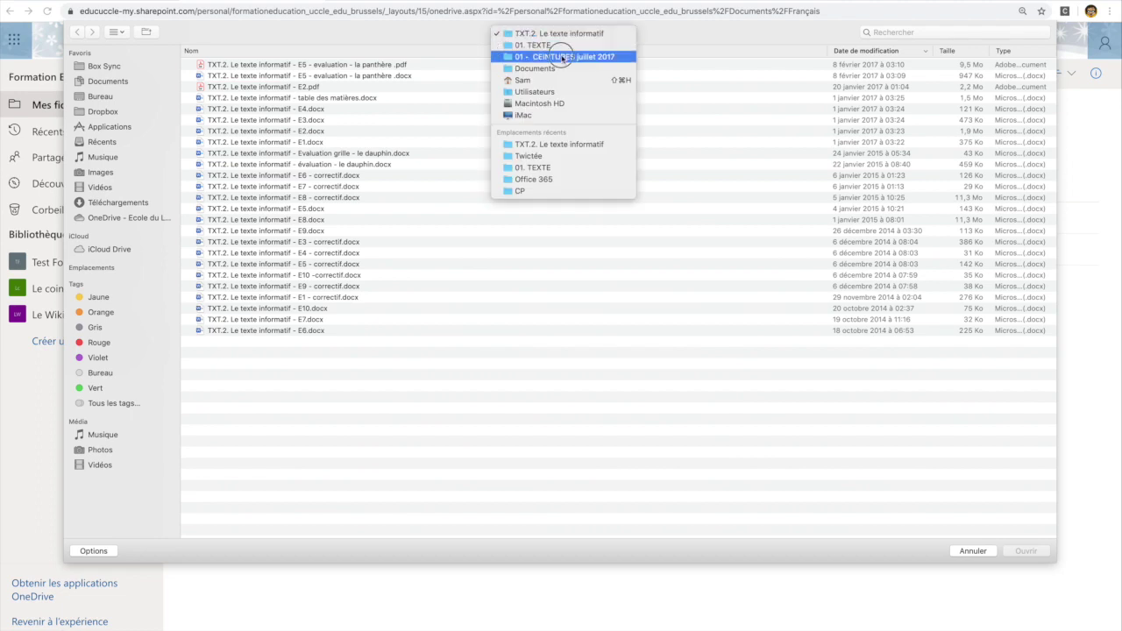
click(562, 55)
double_click(237, 297)
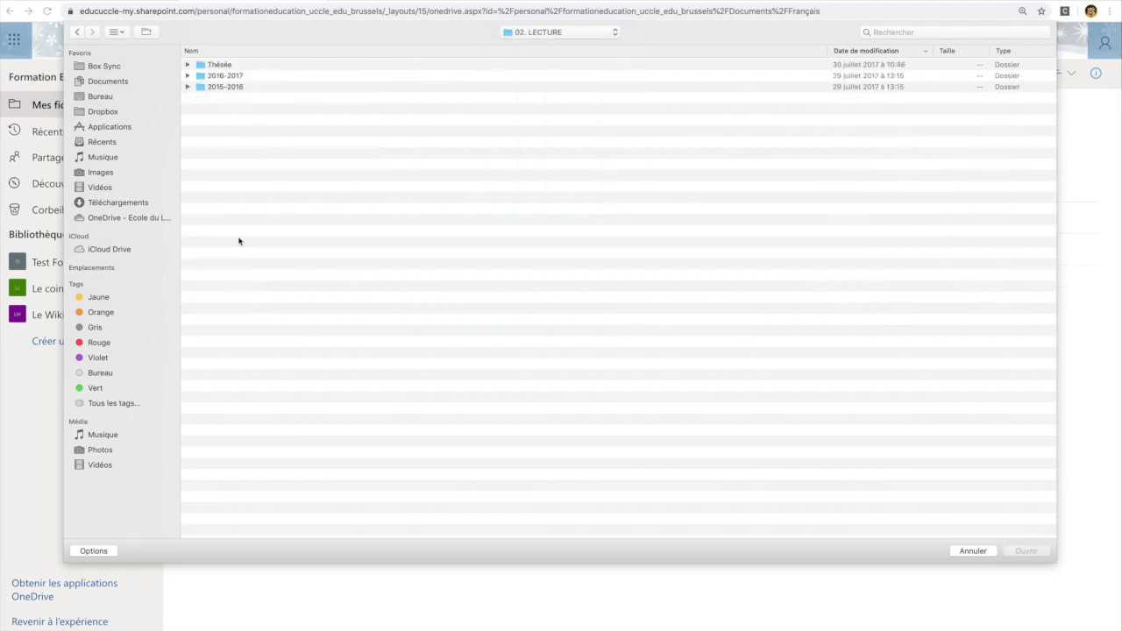
click(223, 86)
double_click(223, 87)
double_click(226, 76)
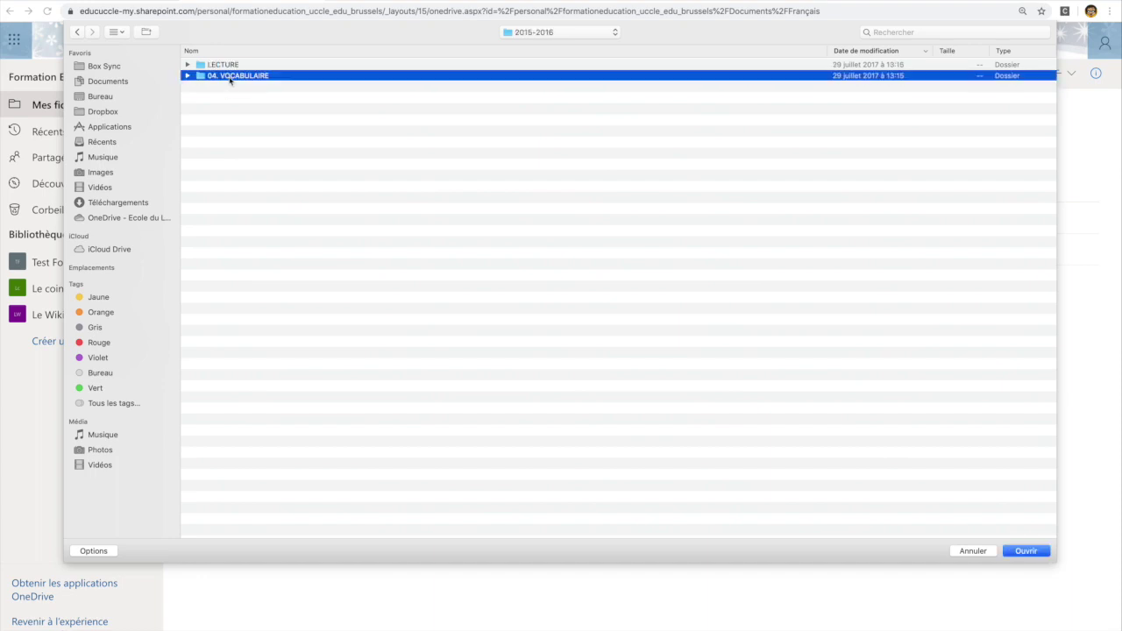
click(230, 176)
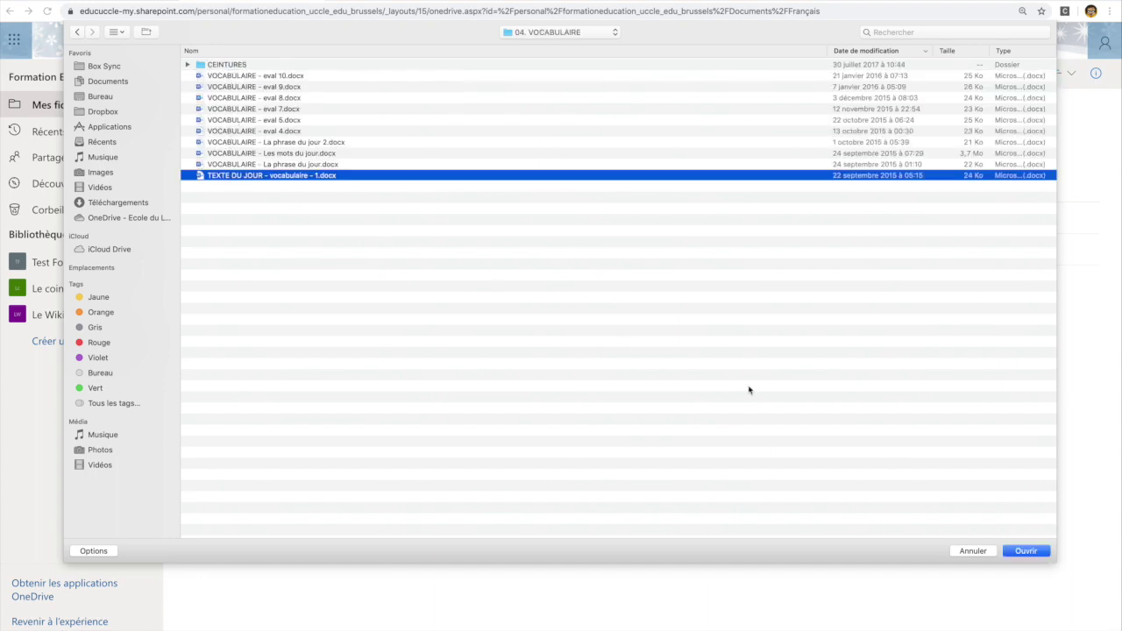
click(1024, 552)
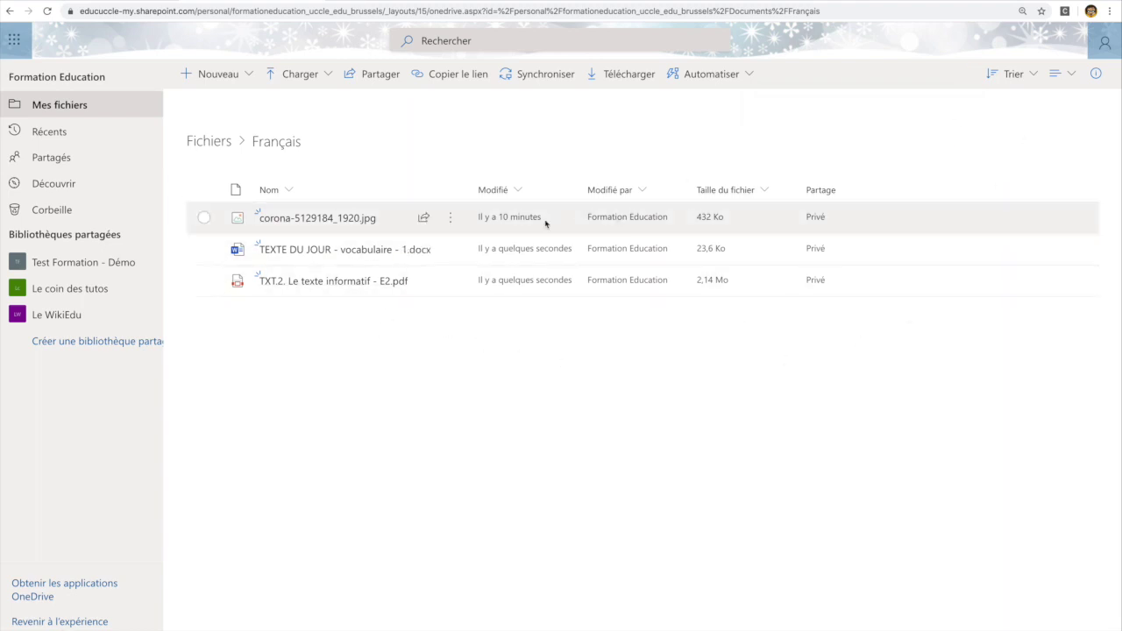
Return to the root files and copy a link to the Français folder from its Partager dialog, closing the confirmation
click(217, 142)
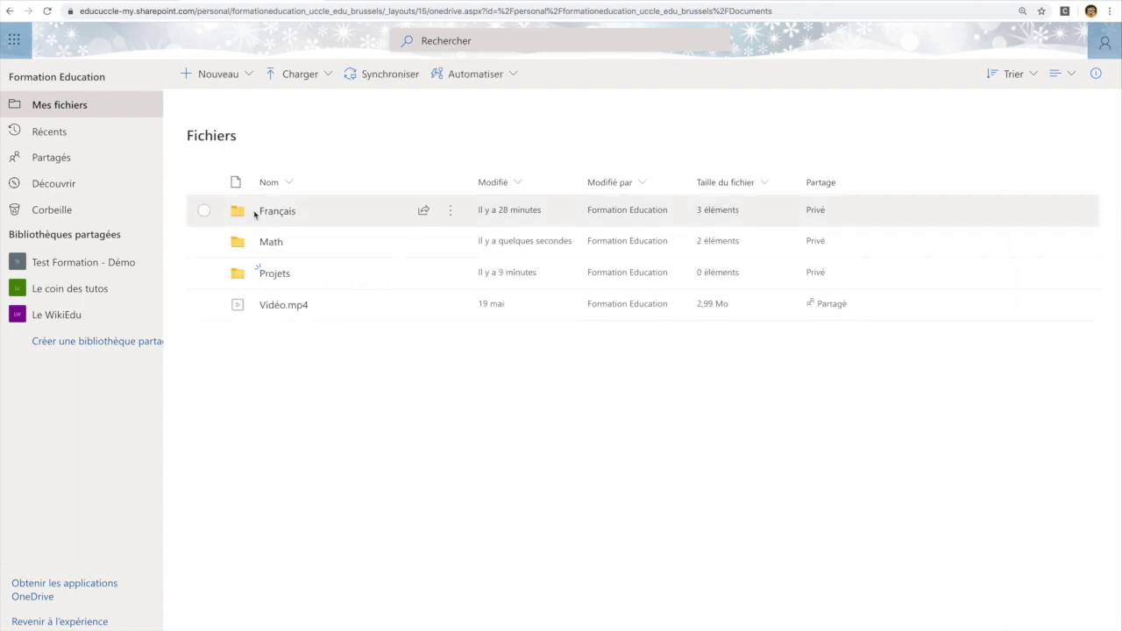
click(205, 211)
click(451, 216)
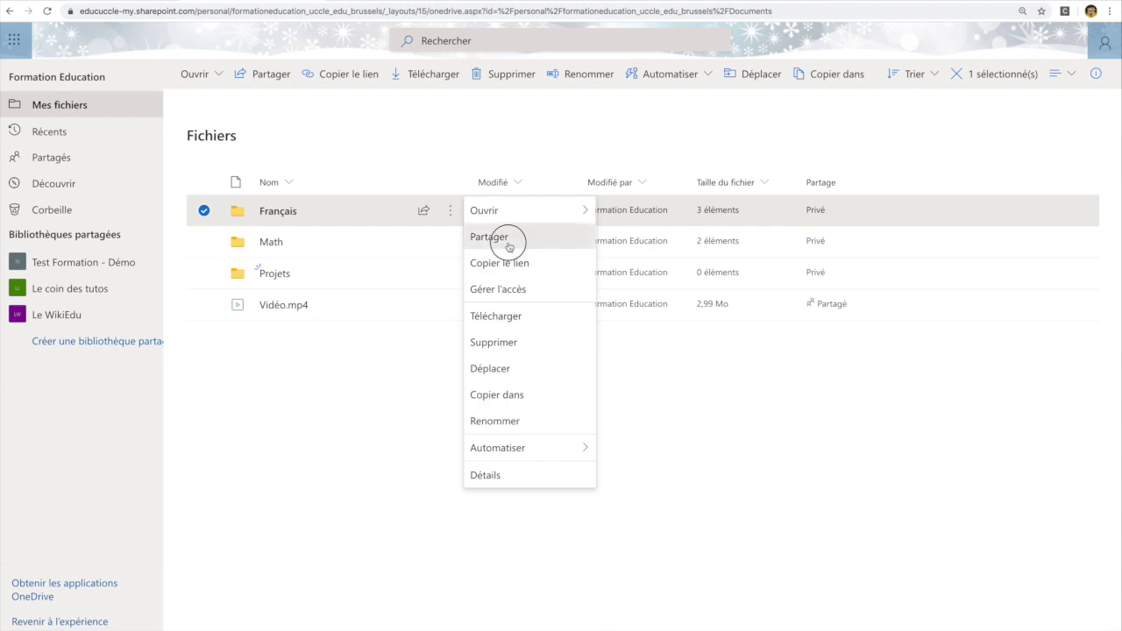
click(491, 235)
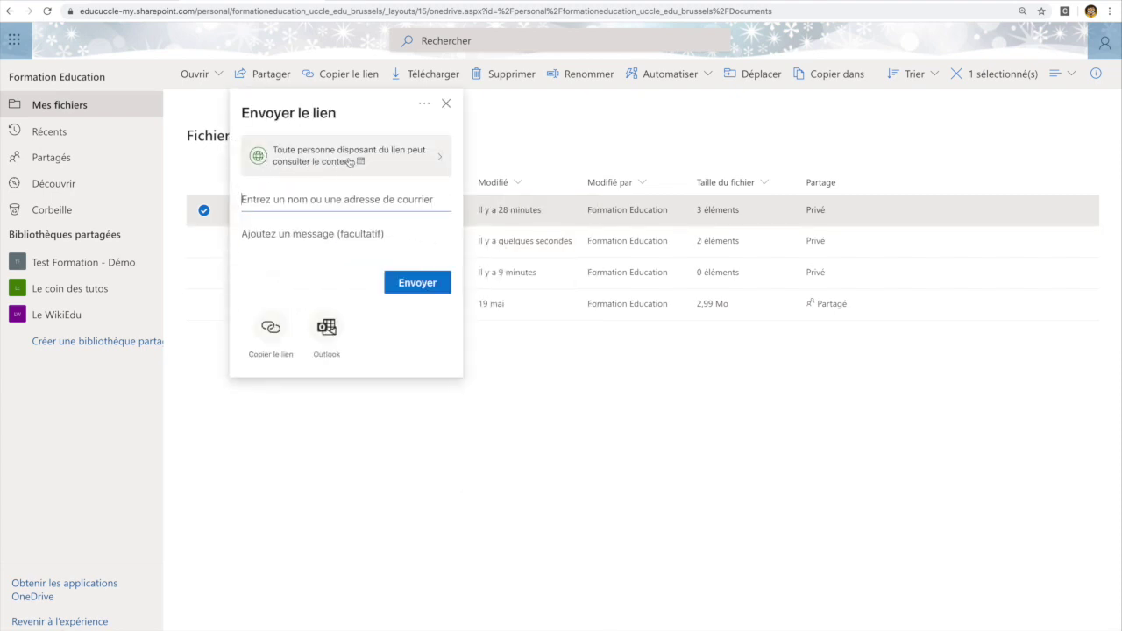
click(270, 330)
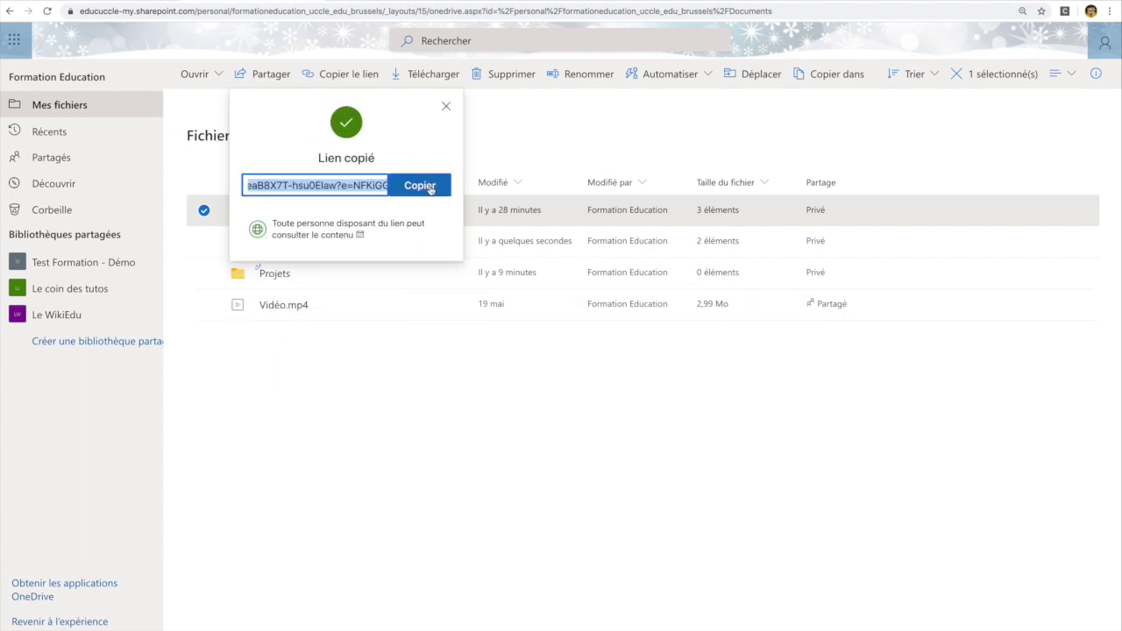
click(446, 106)
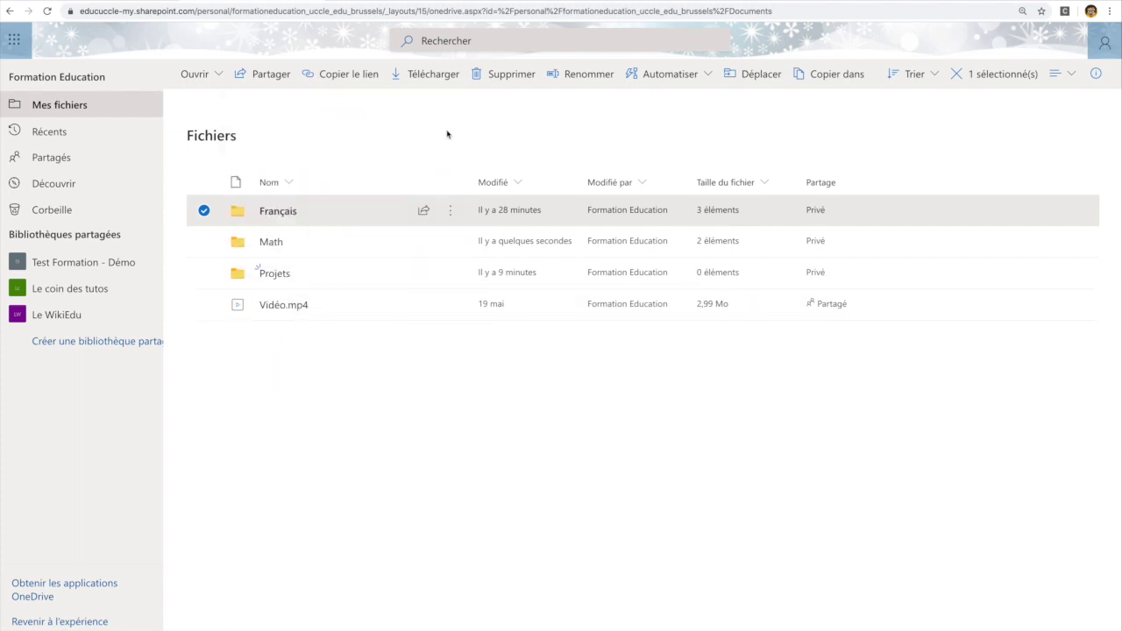
Generate the Français folder's link directly with the Copier le lien command and dismiss the confirmation
click(450, 210)
click(509, 271)
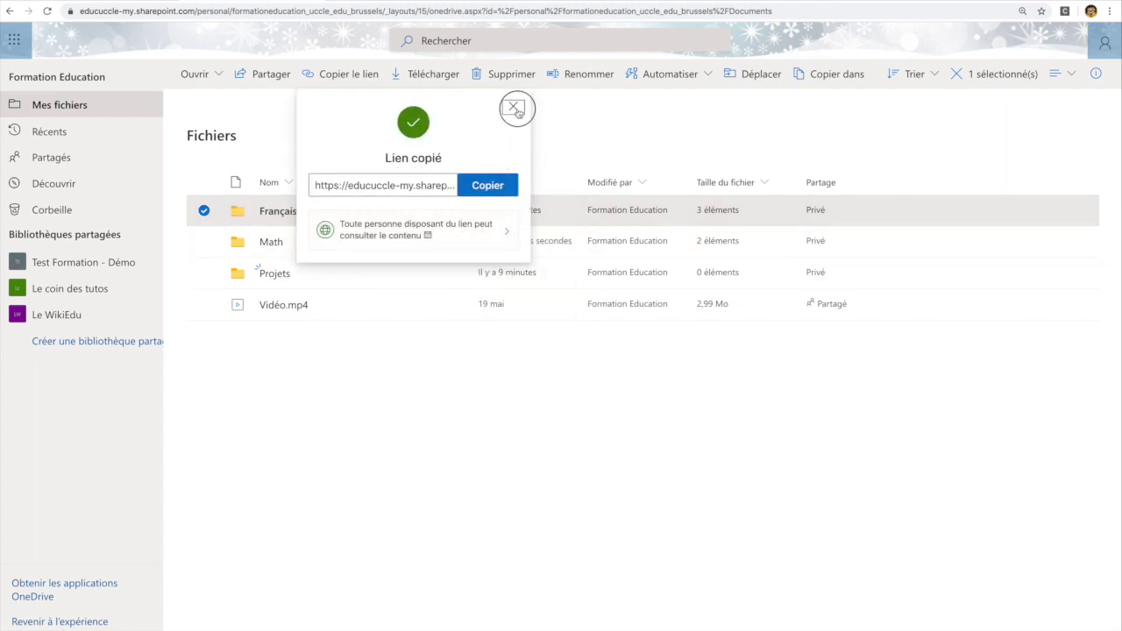
click(513, 106)
Send a sharing link for the Français folder to a colleague by name, then deselect the folder and reload the page
click(449, 212)
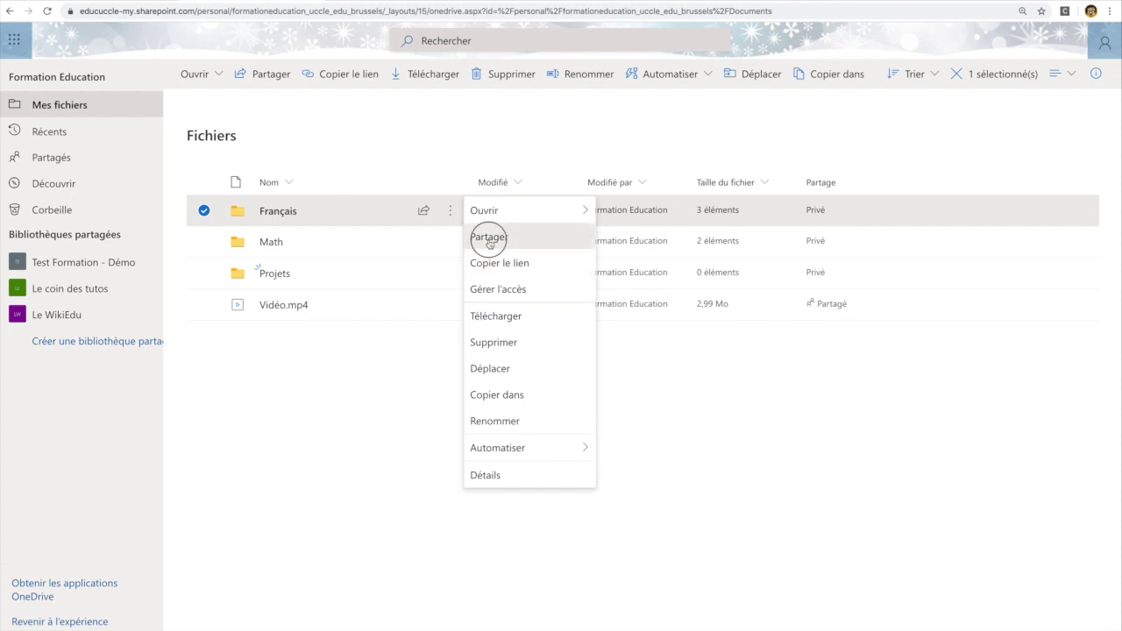
click(482, 238)
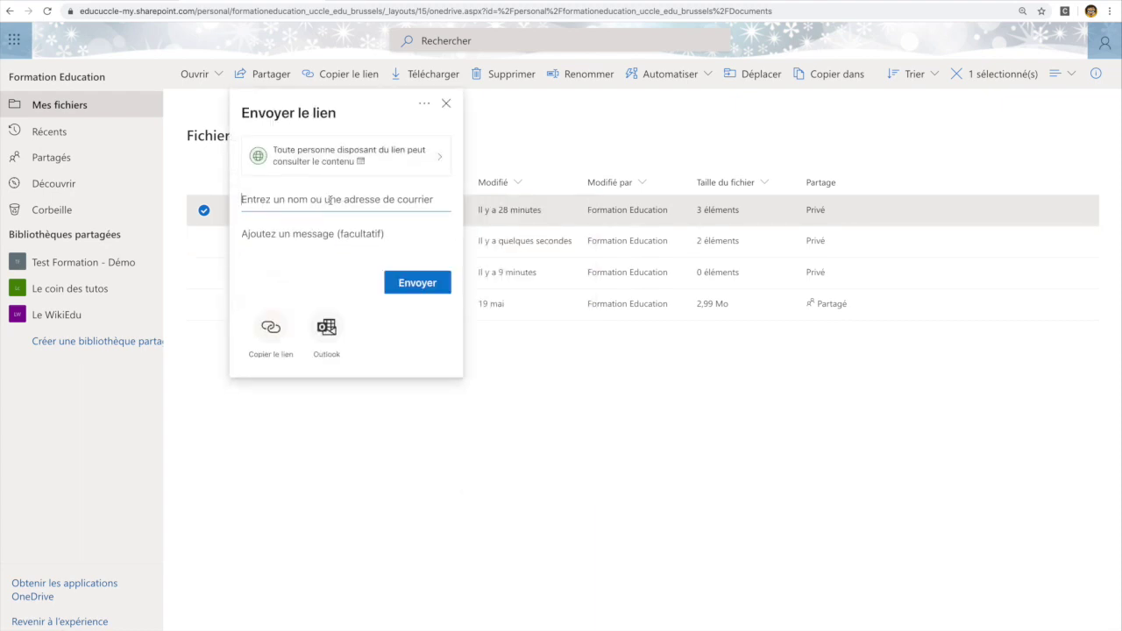
text(sam)
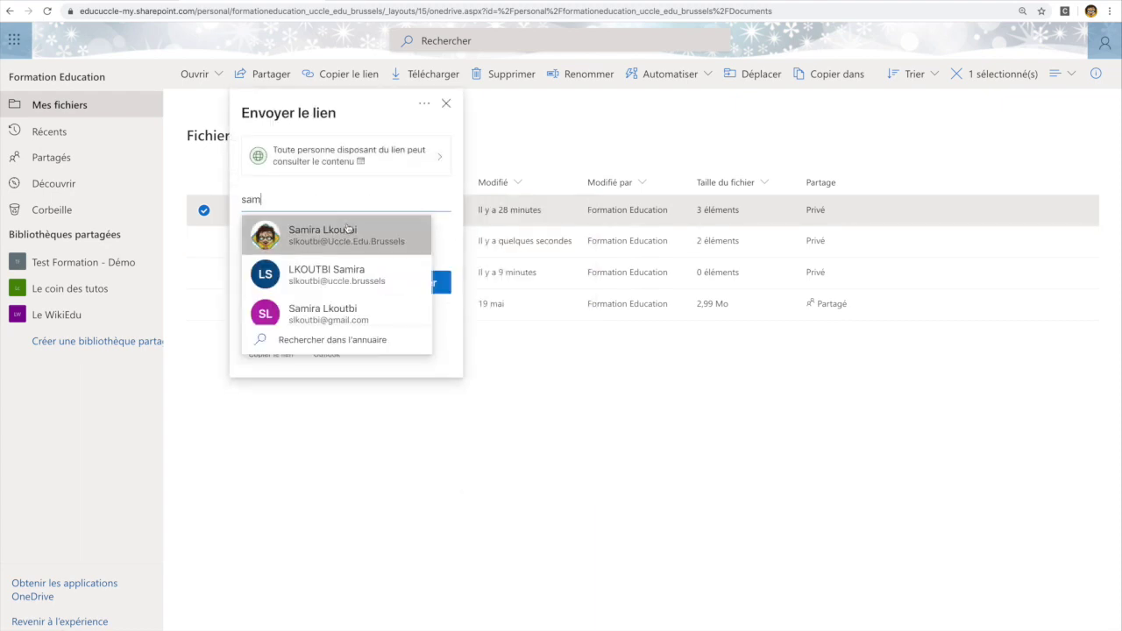
click(351, 238)
click(417, 312)
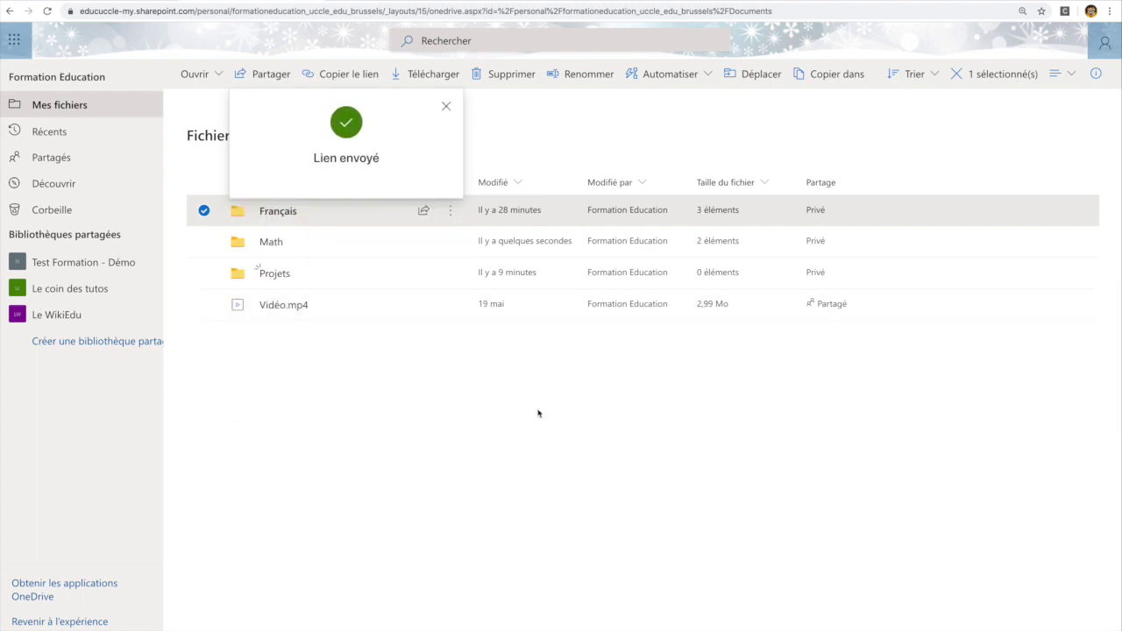
click(446, 107)
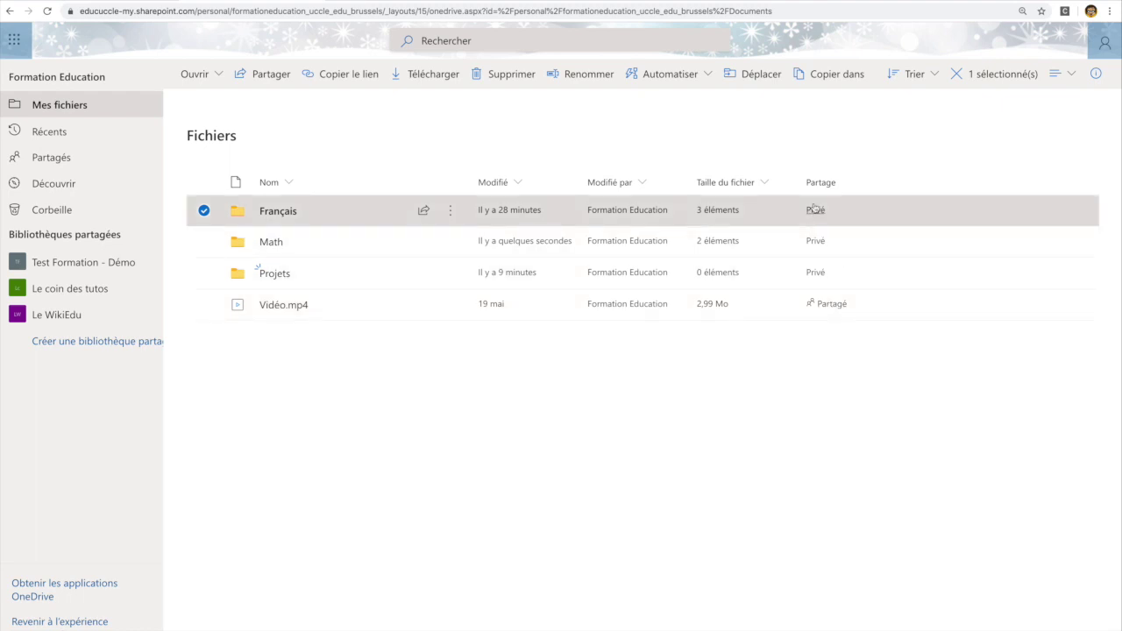
click(205, 220)
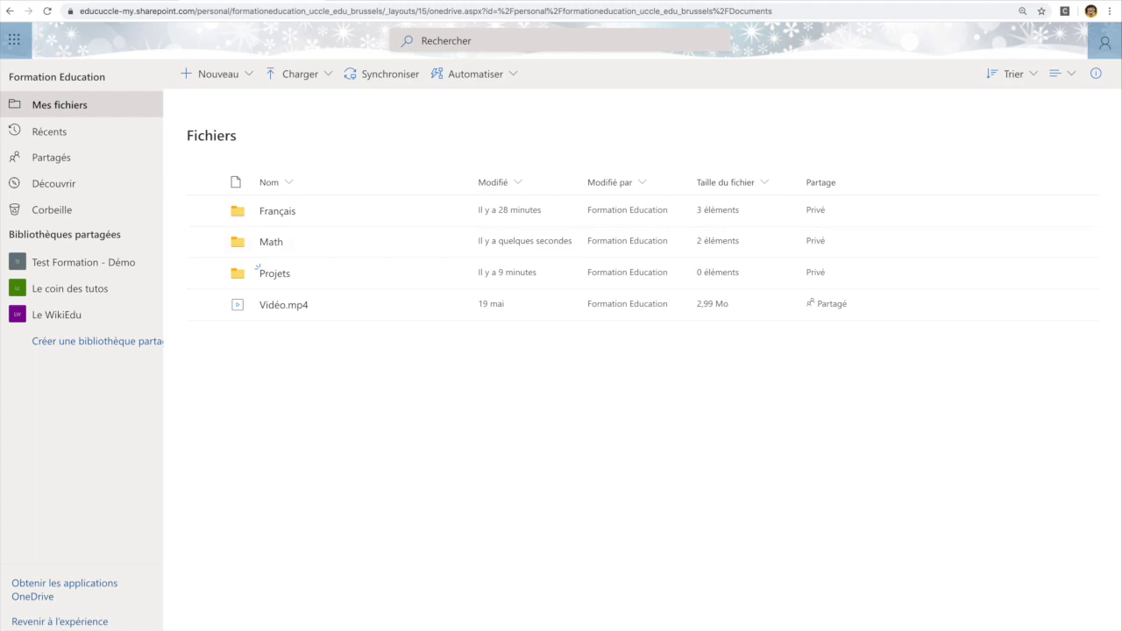
click(791, 7)
key(Return)
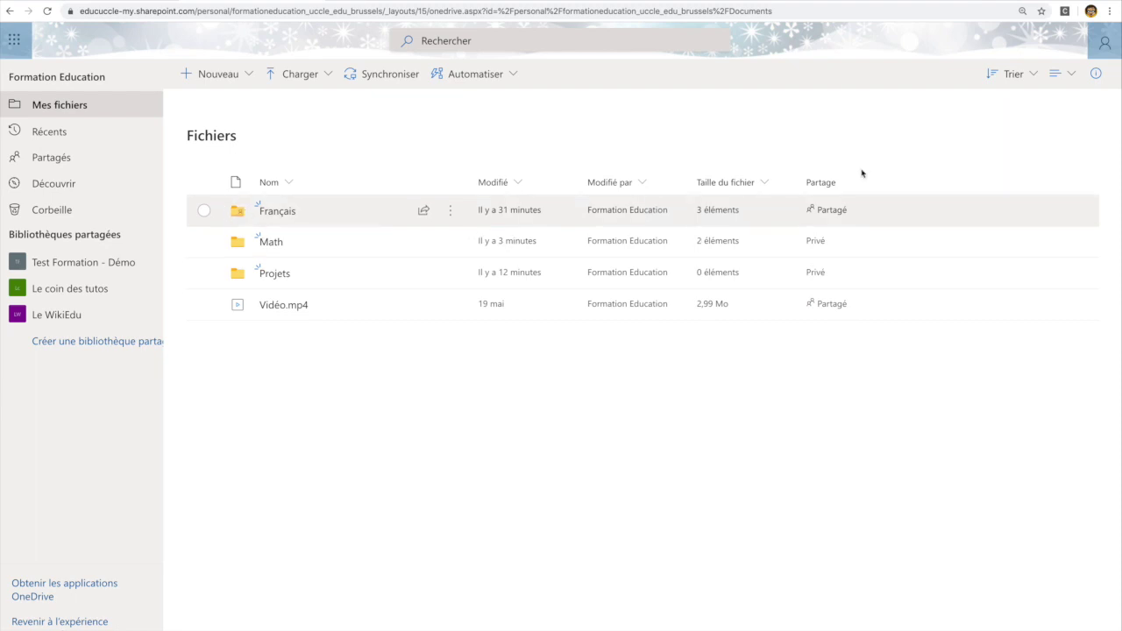
Enlarge the browser page zoom to 175 %, reduce it to 100 % and leave the zoom settings
click(1108, 10)
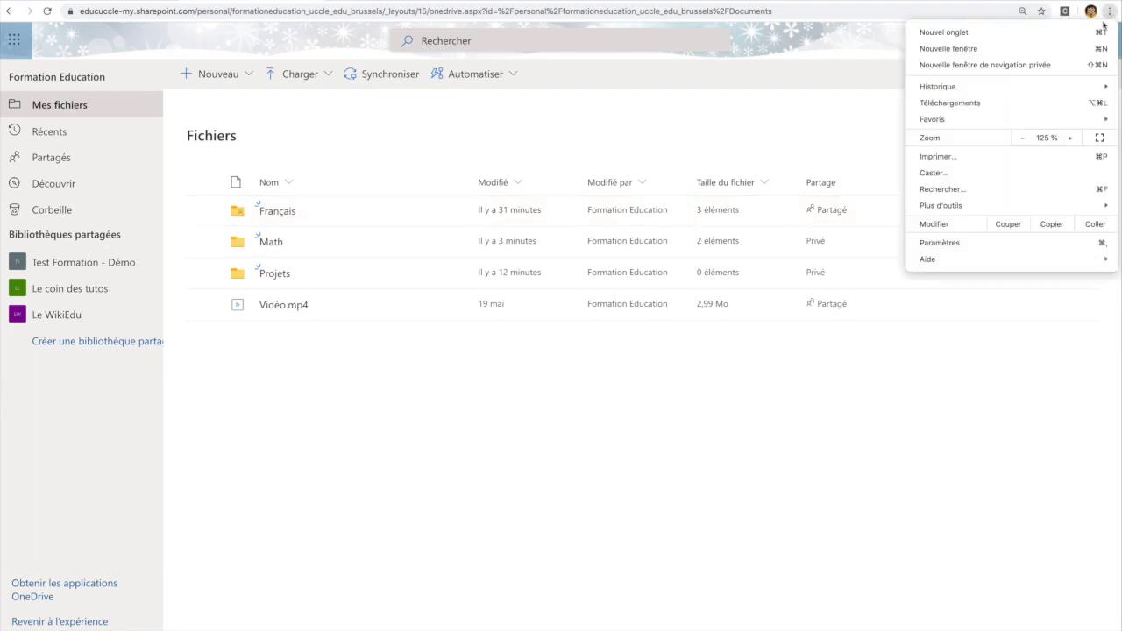
click(1070, 139)
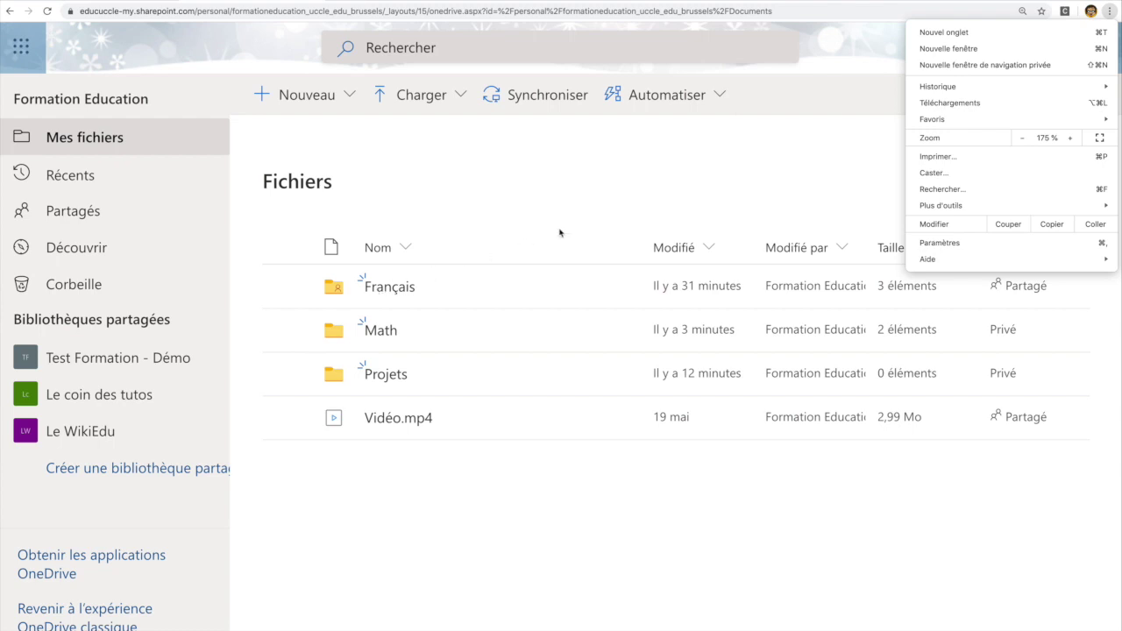
click(1022, 139)
click(1022, 139)
click(1022, 138)
click(1022, 139)
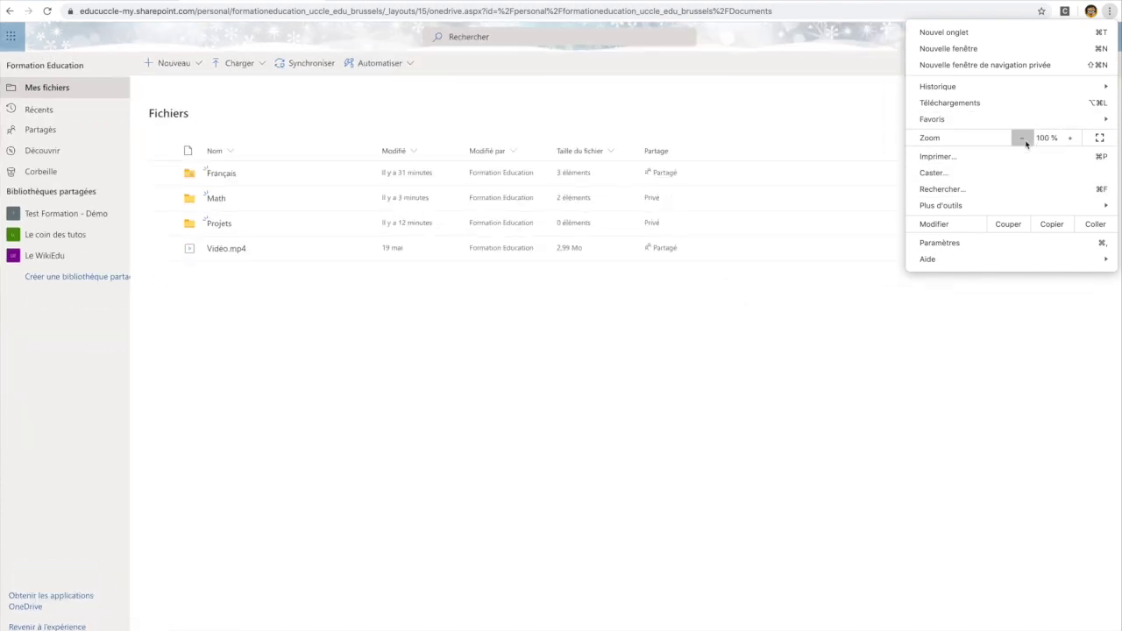
click(628, 443)
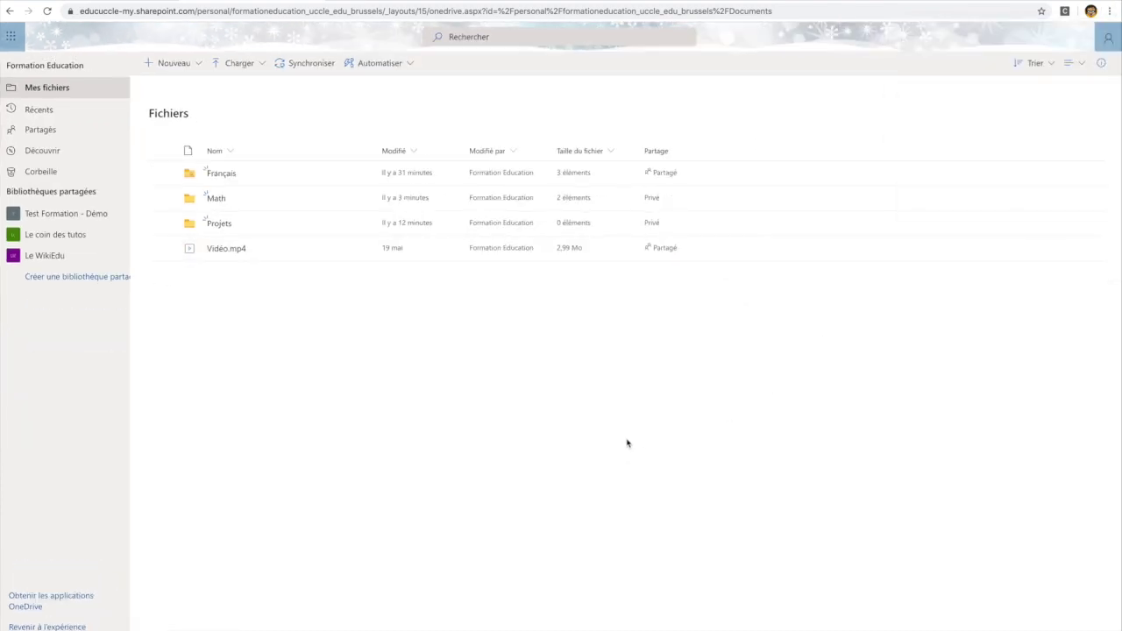